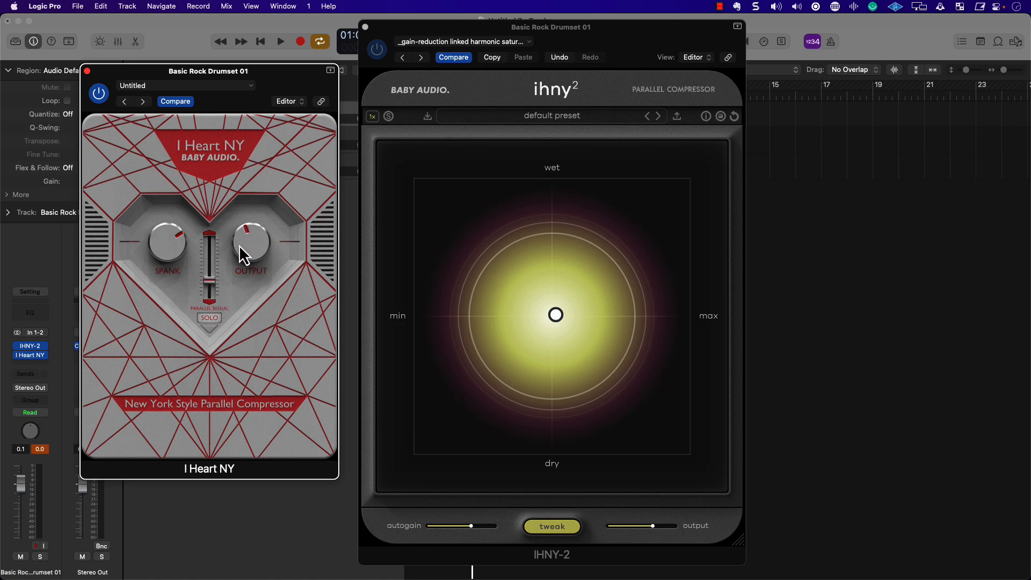
# - Close the I Heart NY plug-in window and choose 1x oversampling in the IHNY-2 compressor
pyautogui.click(86, 71)
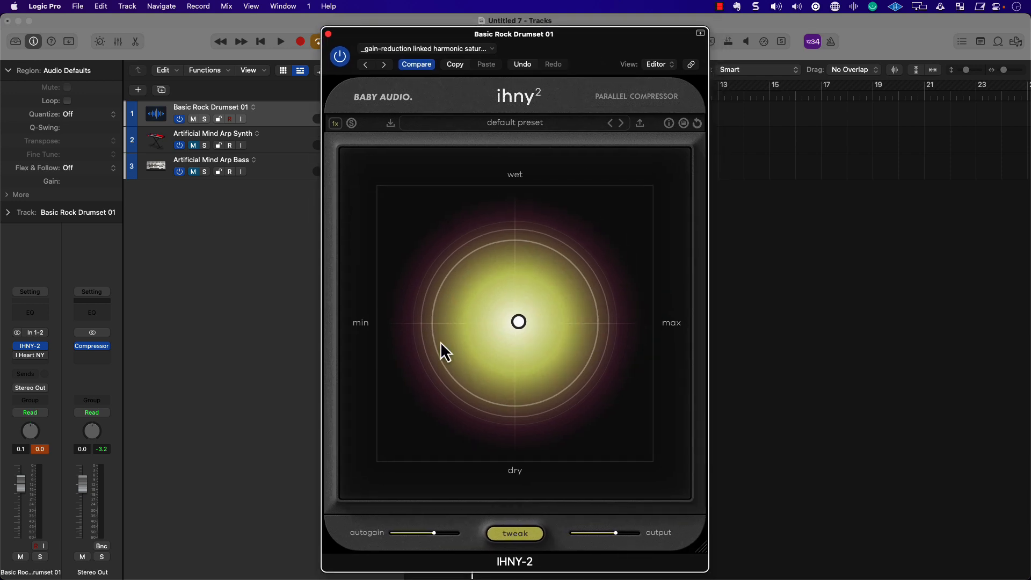
pyautogui.click(373, 100)
pyautogui.click(372, 100)
pyautogui.click(334, 124)
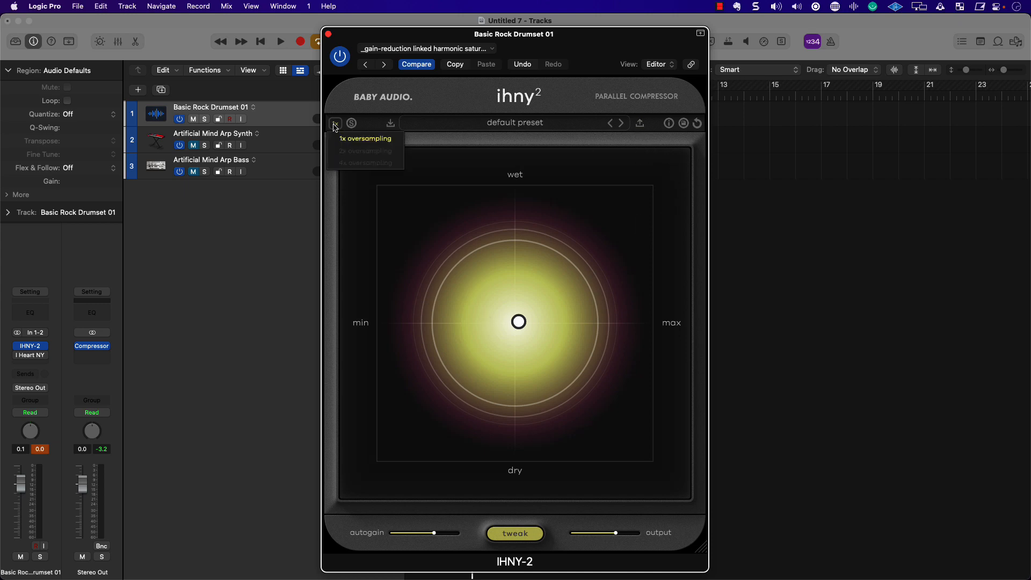
pyautogui.click(344, 141)
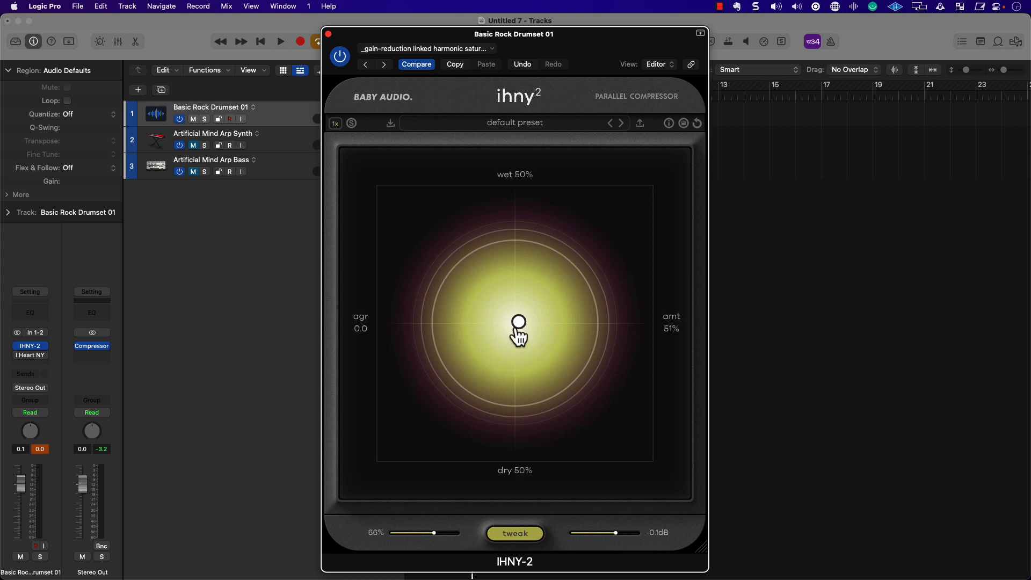
# - Try the pad's puck at the minimum, fully dry position and toggle the plug-in's internal bypass
pyautogui.moveTo(518, 321); pyautogui.dragTo(524, 289)
pyautogui.moveTo(588, 63); pyautogui.dragTo(612, 74)
pyautogui.click(408, 75)
pyautogui.click(394, 77)
pyautogui.click(412, 78)
pyautogui.click(390, 76)
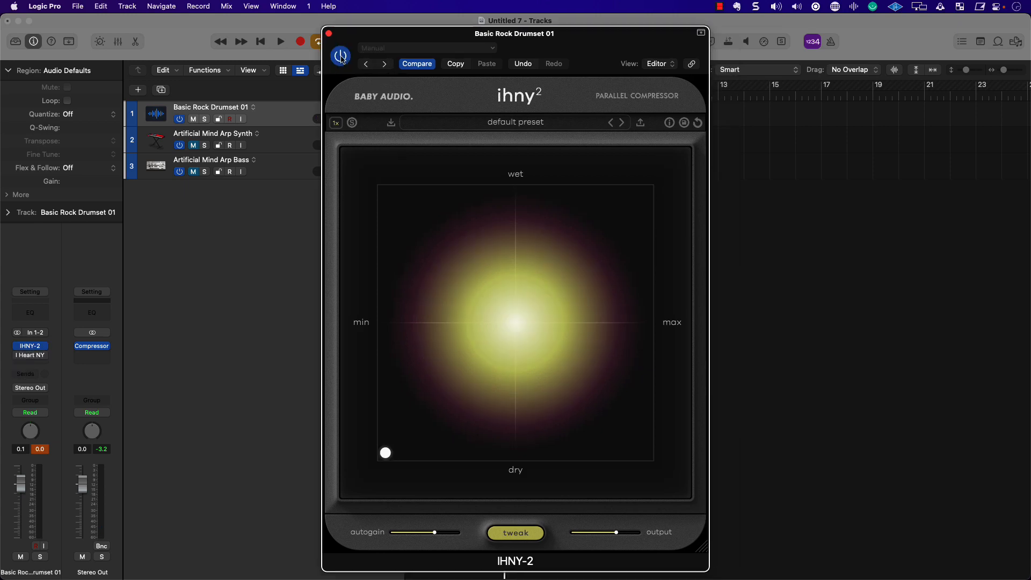
# - Select the Basic Rock Drumset 01 track and play it with IHNY-2 switched off and on to compare the sound
pyautogui.click(207, 111)
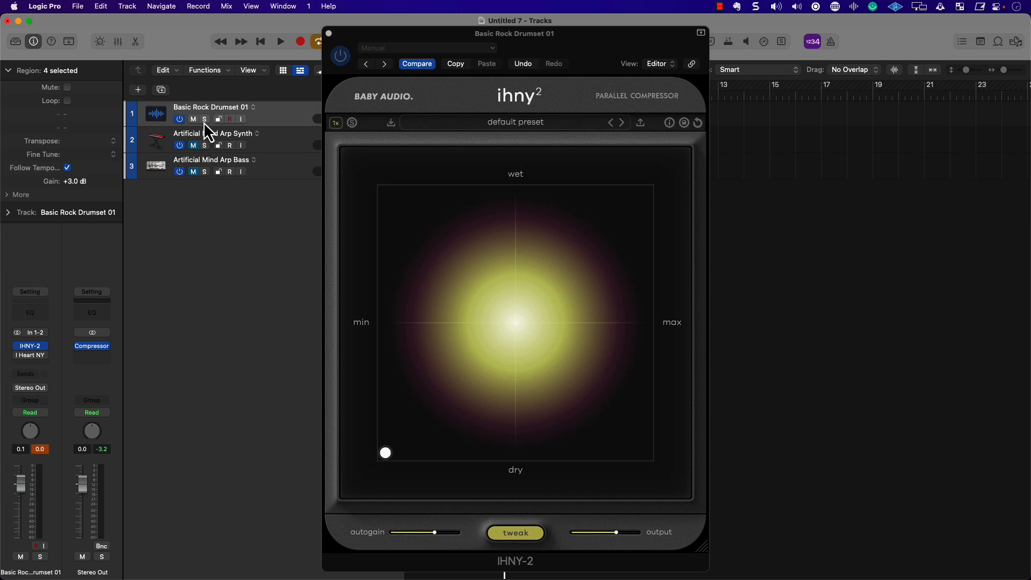
pyautogui.click(341, 55)
pyautogui.press('space')
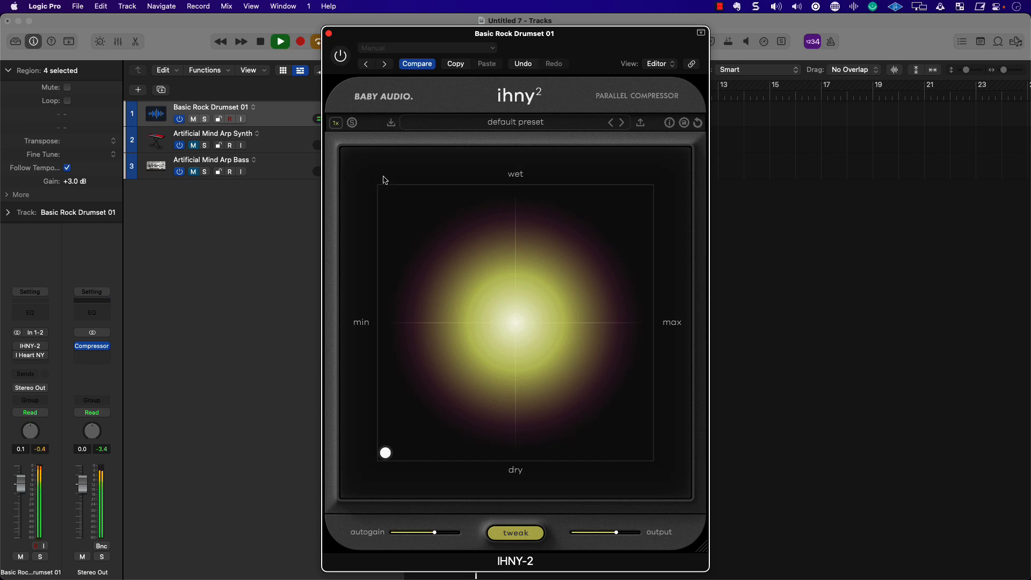
pyautogui.click(341, 56)
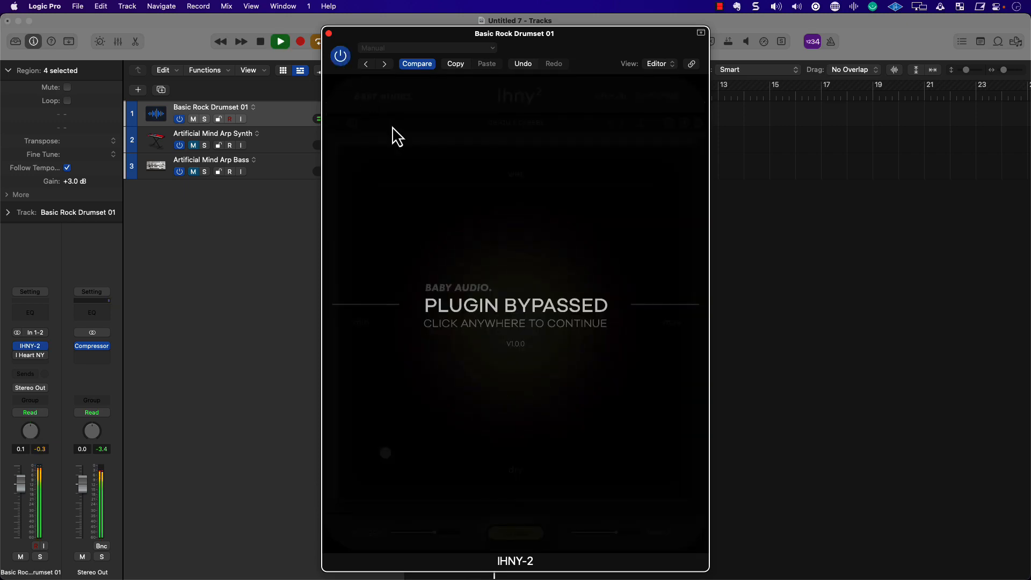
pyautogui.click(502, 321)
pyautogui.press('space')
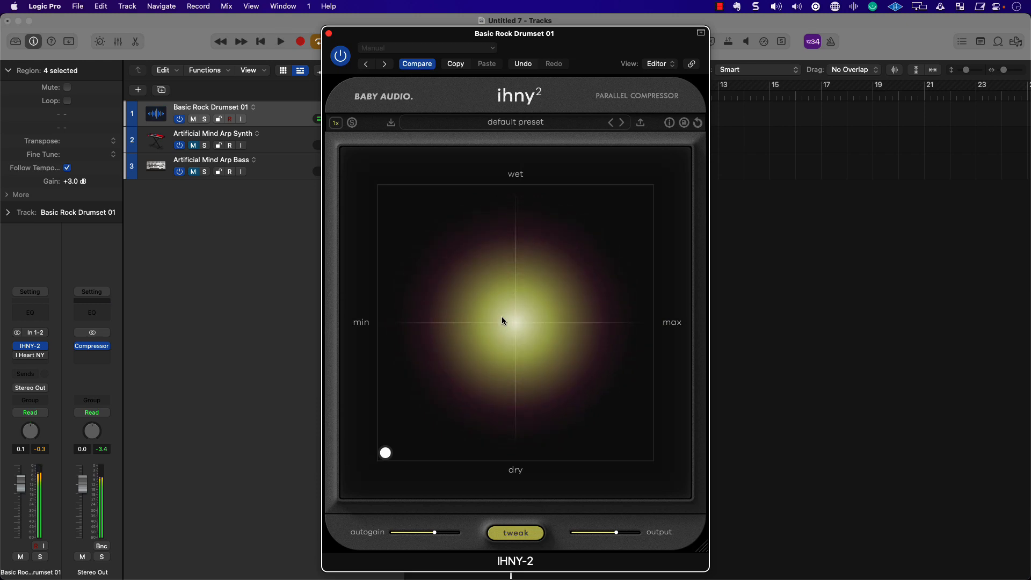
# - Move the pad's puck to about 69% wet and 55% amount while the drums play, and stop playback
pyautogui.click(388, 453)
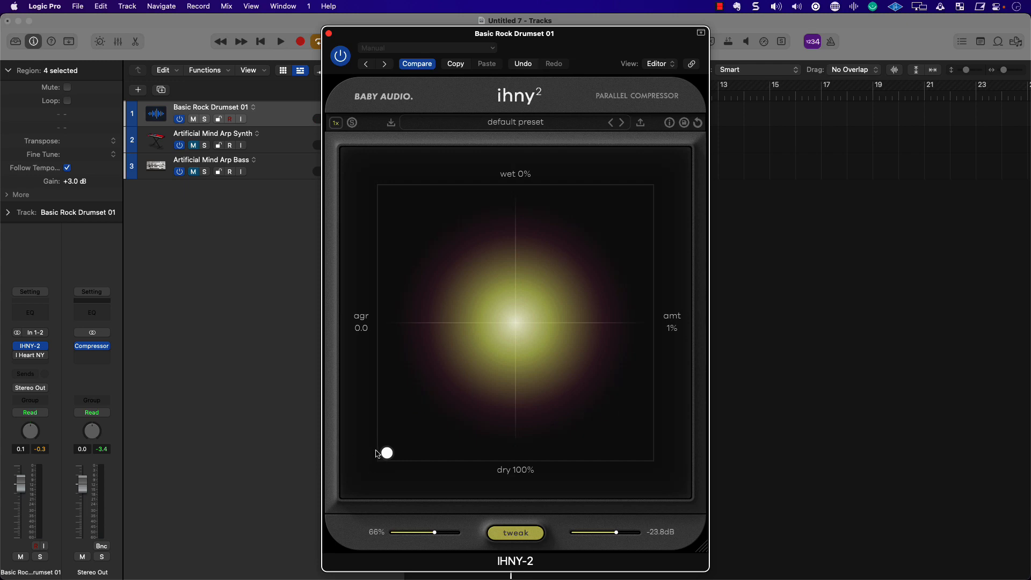
pyautogui.press('space')
pyautogui.moveTo(384, 454); pyautogui.dragTo(528, 272)
pyautogui.press('space')
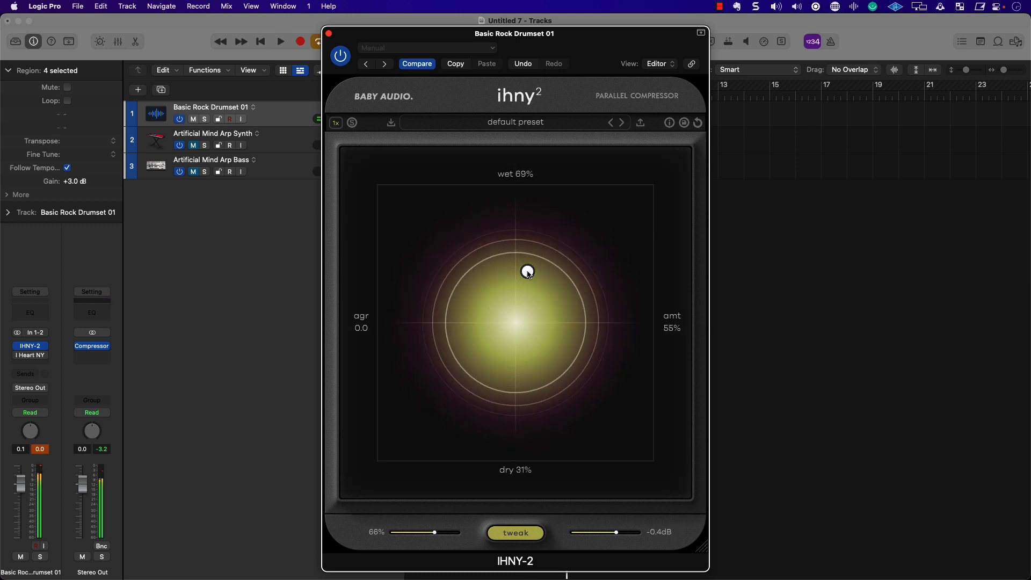
# - Play the drum loop repeatedly with IHNY-2 bypassed and active to compare the dry and compressed sound
pyautogui.click(388, 98)
pyautogui.press('space')
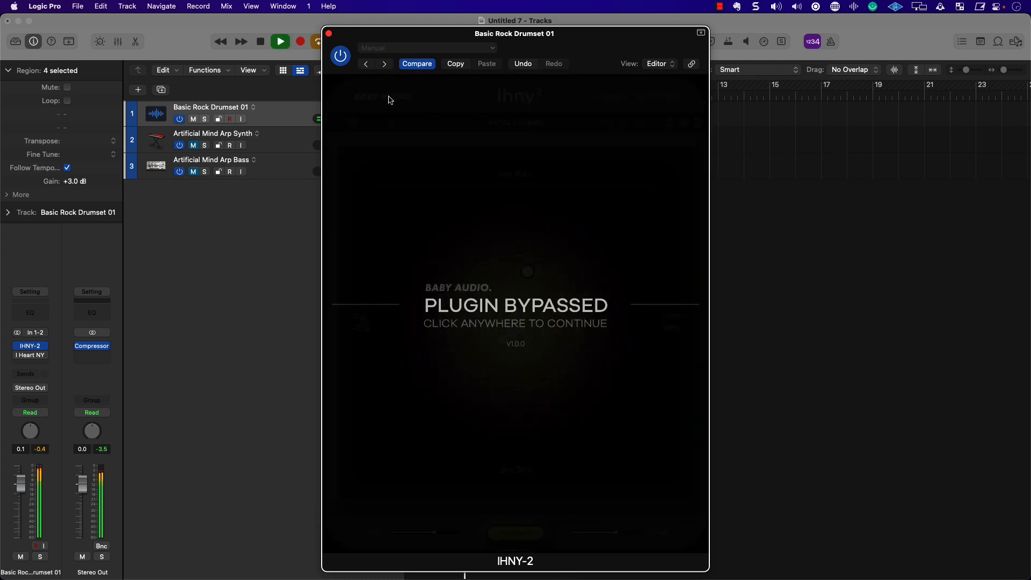
pyautogui.press('space')
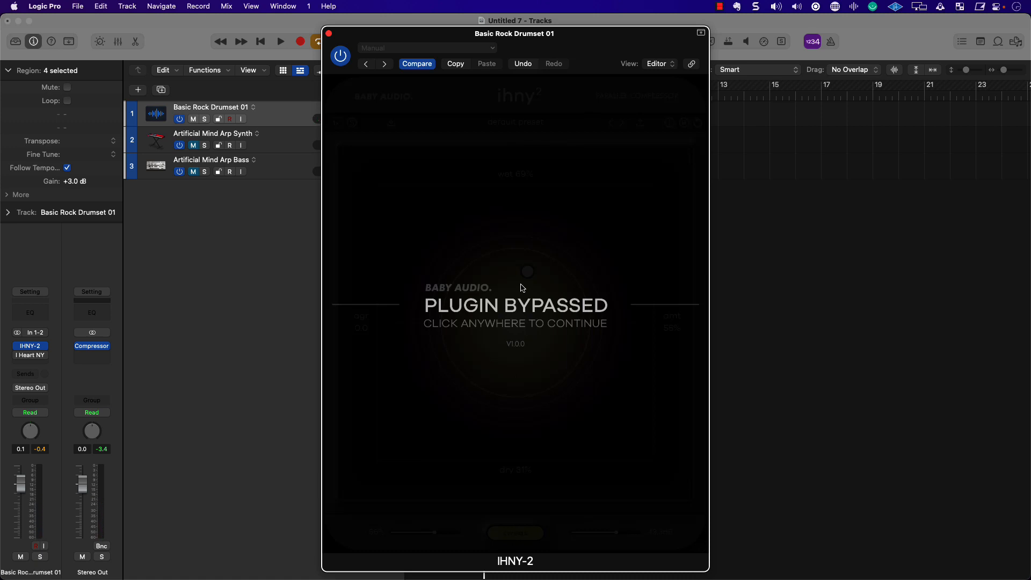
pyautogui.click(521, 283)
pyautogui.press('space')
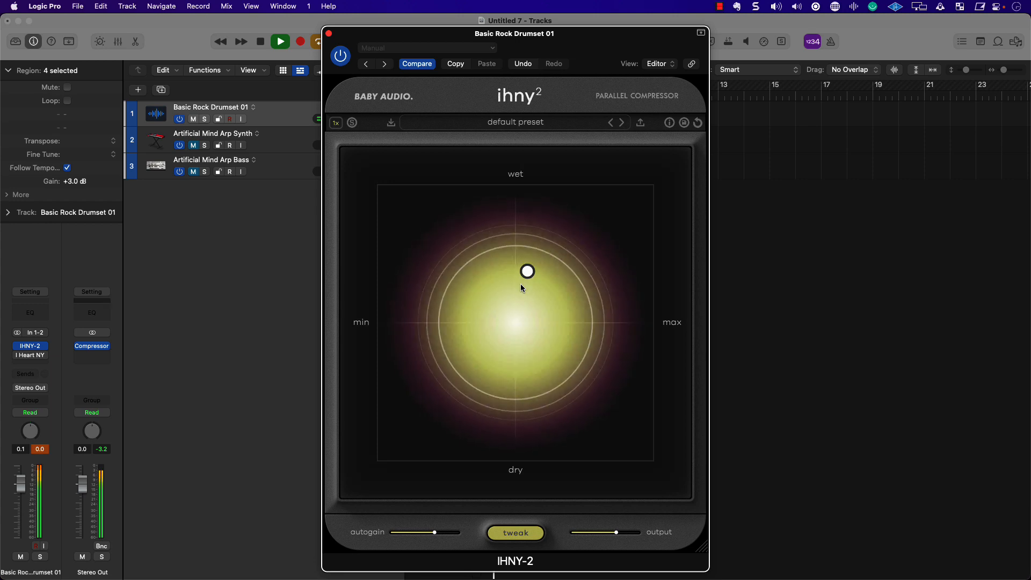
pyautogui.press('space')
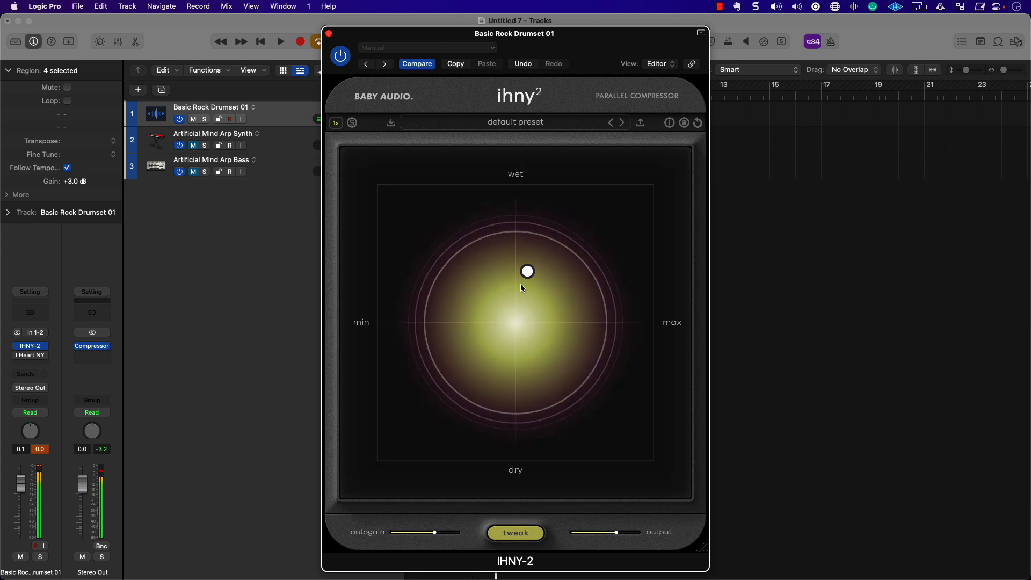
pyautogui.click(396, 95)
pyautogui.press('space')
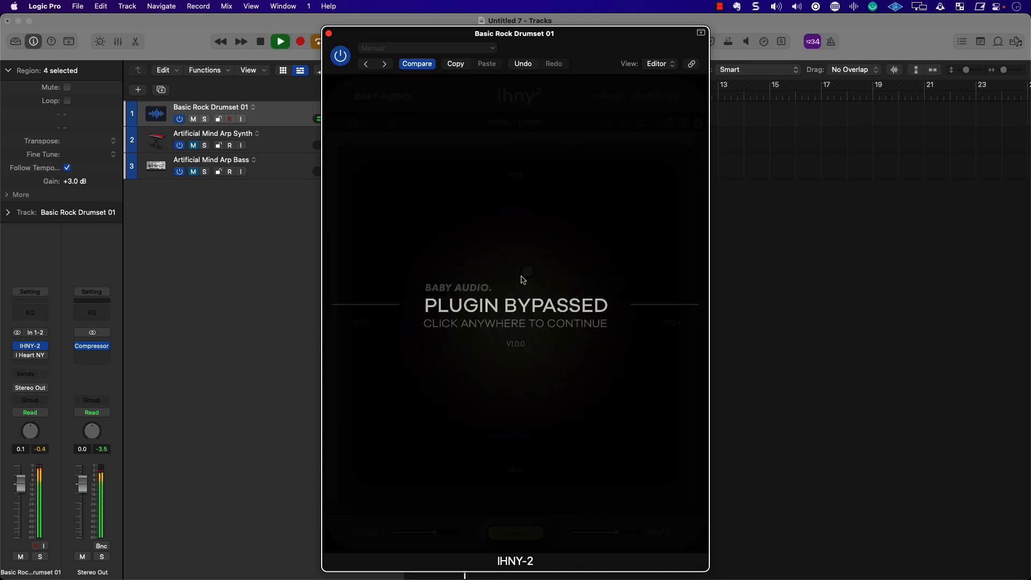
pyautogui.click(521, 276)
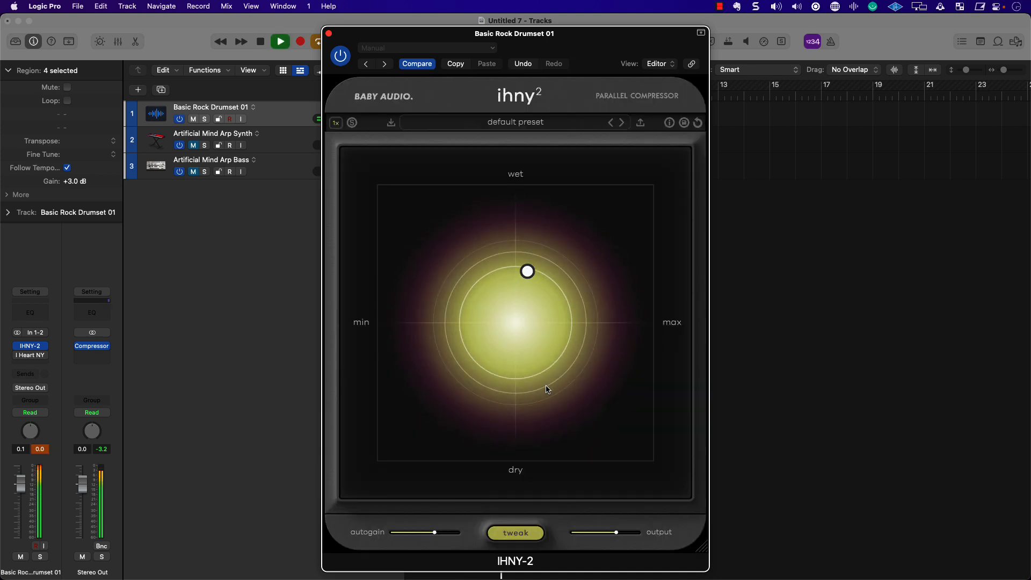
pyautogui.press('space')
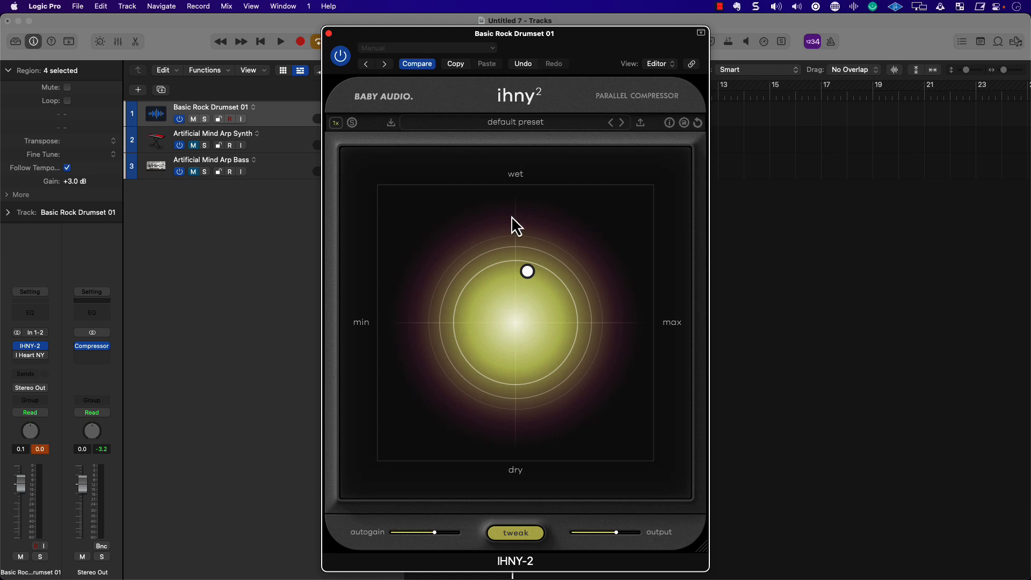
# - Open the tweak panel and adjust the compressor's attack, trying 1 ms before setting a slower attack
pyautogui.click(515, 534)
pyautogui.click(370, 491)
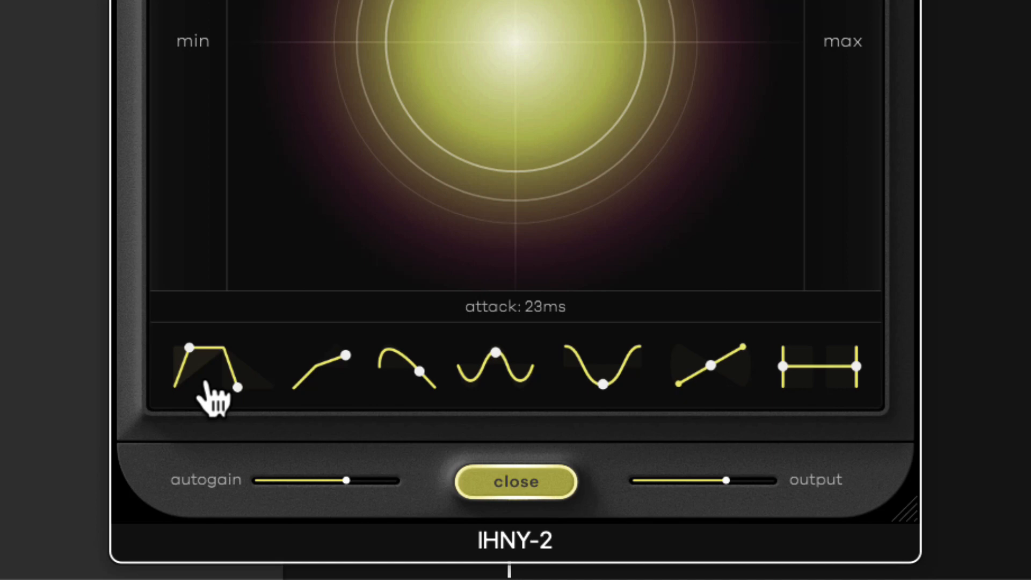
pyautogui.click(187, 354)
pyautogui.moveTo(188, 357); pyautogui.dragTo(101, 421)
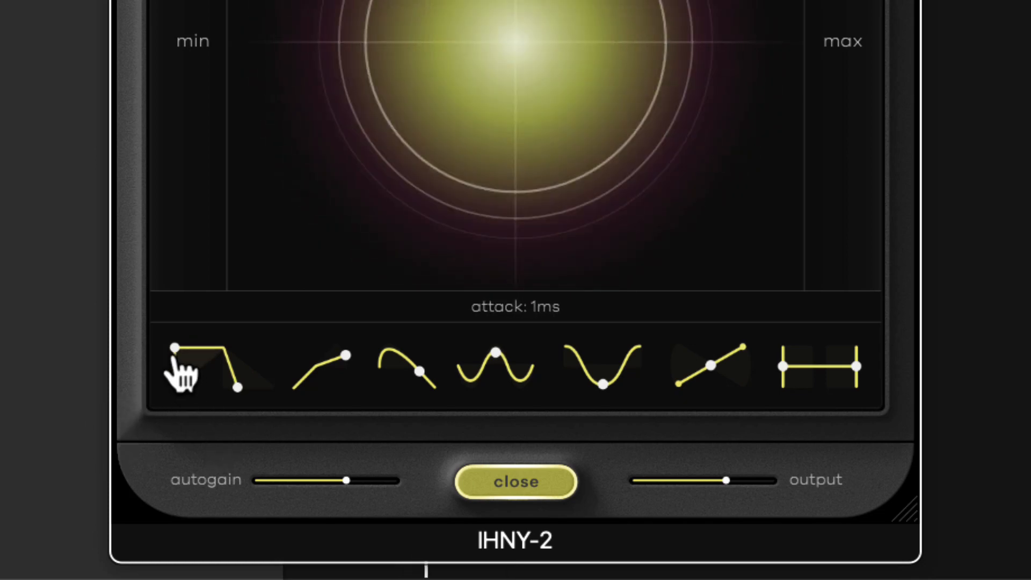
pyautogui.moveTo(177, 356); pyautogui.dragTo(316, 354)
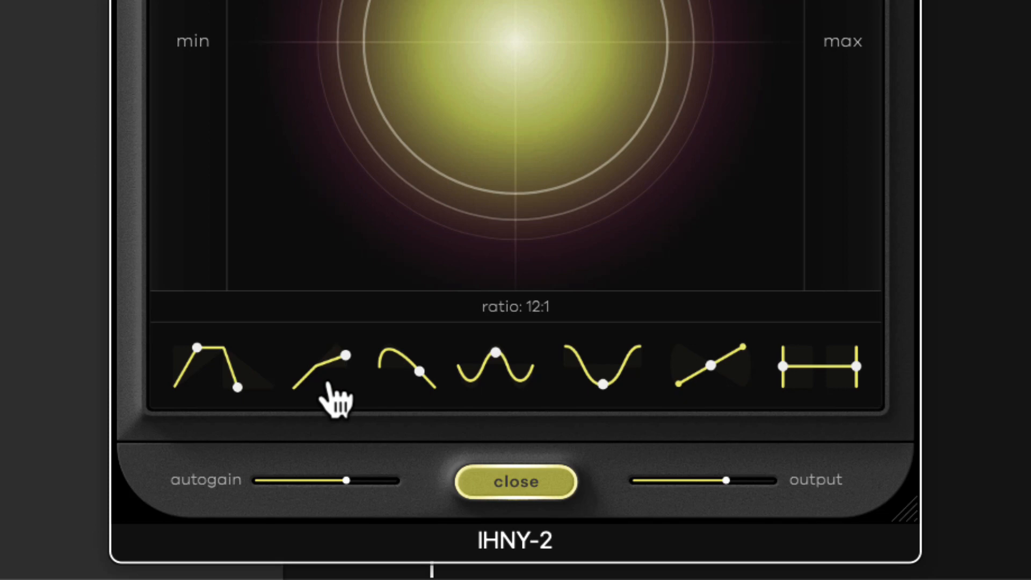
# - Lower the punch to 0%, raise it again, and compare the result with the plug-in bypassed
pyautogui.moveTo(416, 384); pyautogui.dragTo(414, 577)
pyautogui.moveTo(415, 390); pyautogui.dragTo(424, 537)
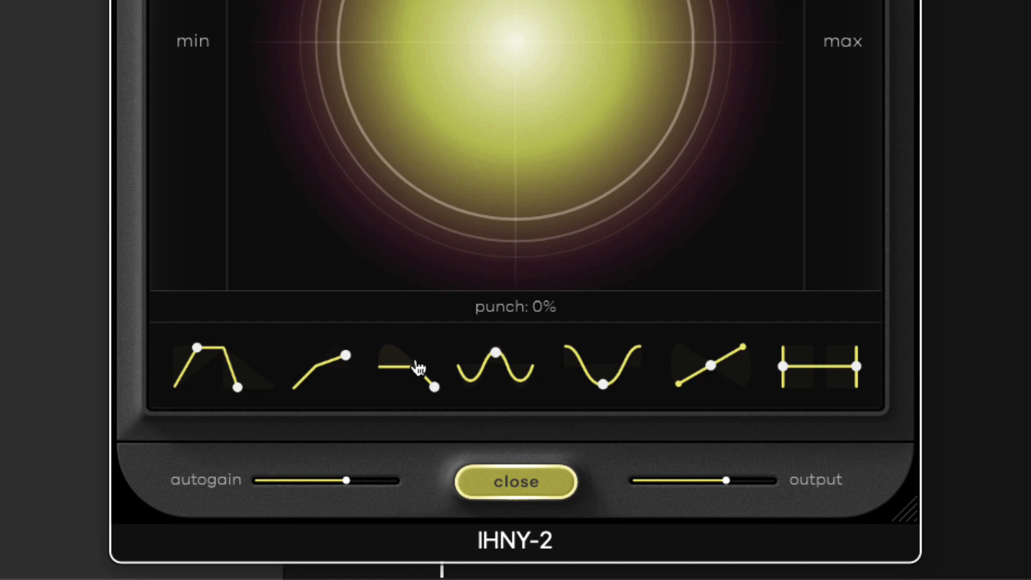
pyautogui.moveTo(416, 362); pyautogui.dragTo(430, 172)
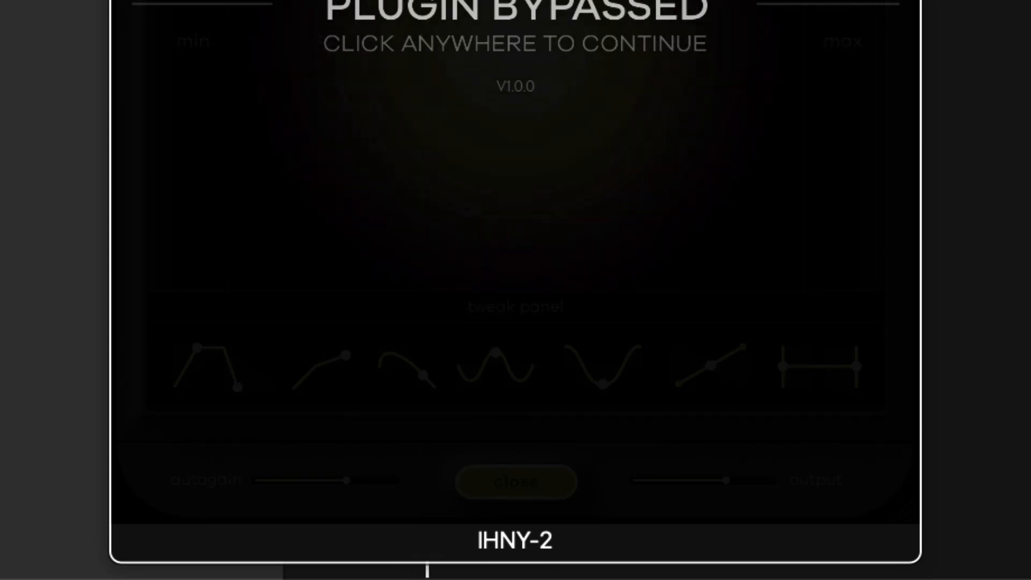
pyautogui.click(514, 10)
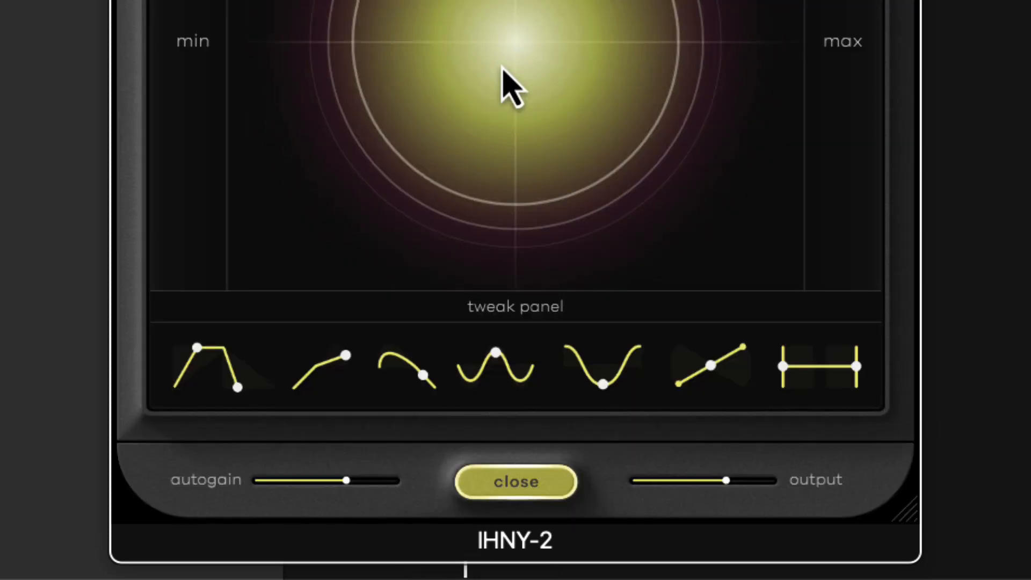
# - Try the harmonic shape curve at 0% and return it to 100%
pyautogui.moveTo(499, 385)
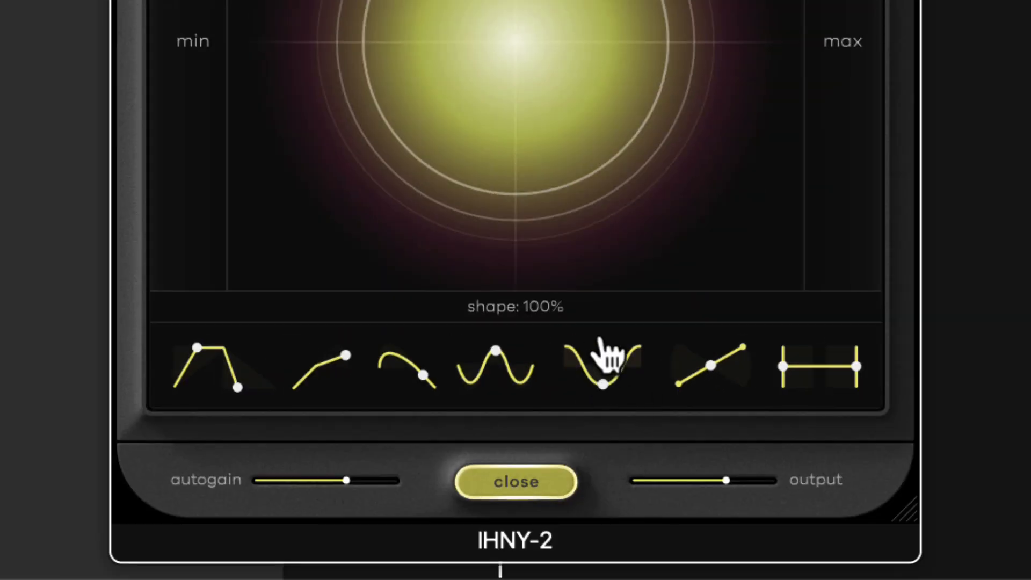
pyautogui.moveTo(602, 349); pyautogui.dragTo(612, 537)
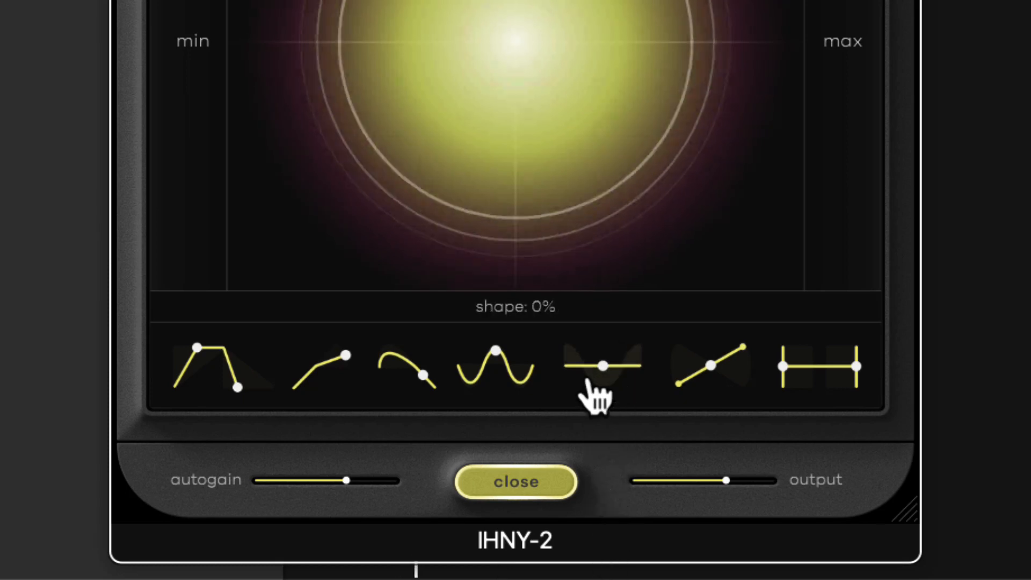
pyautogui.moveTo(596, 371); pyautogui.dragTo(615, 2)
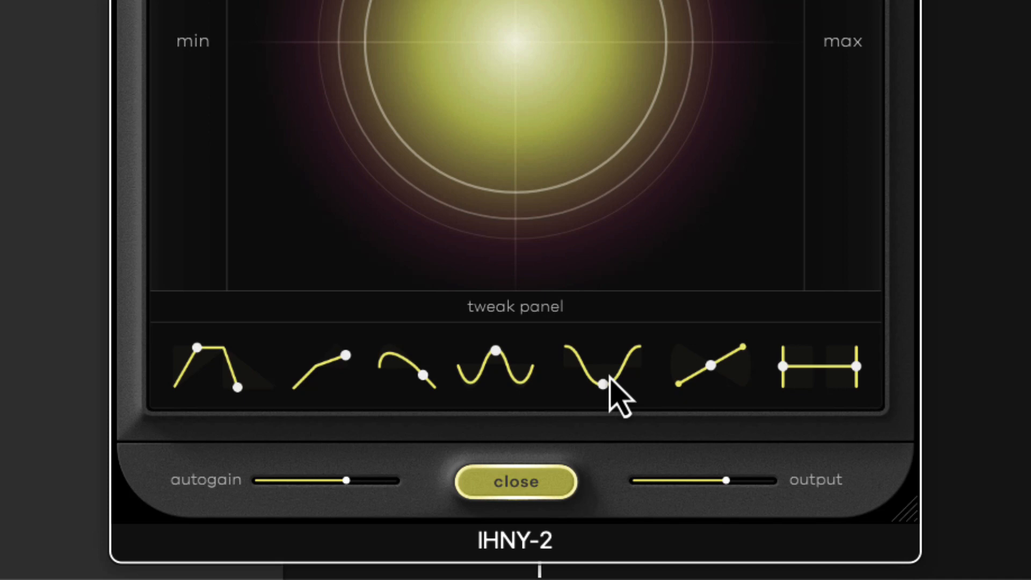
# - Tilt the compressed signal's slope downward and move the pad's puck to about 71% wet and 68% amount during playback
pyautogui.click(710, 364)
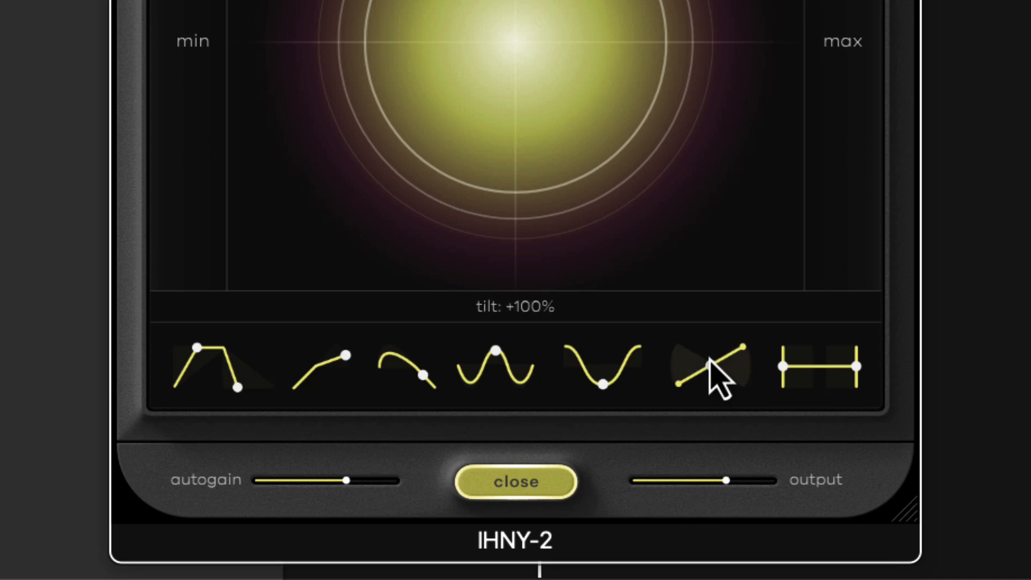
pyautogui.moveTo(709, 365); pyautogui.dragTo(609, 550)
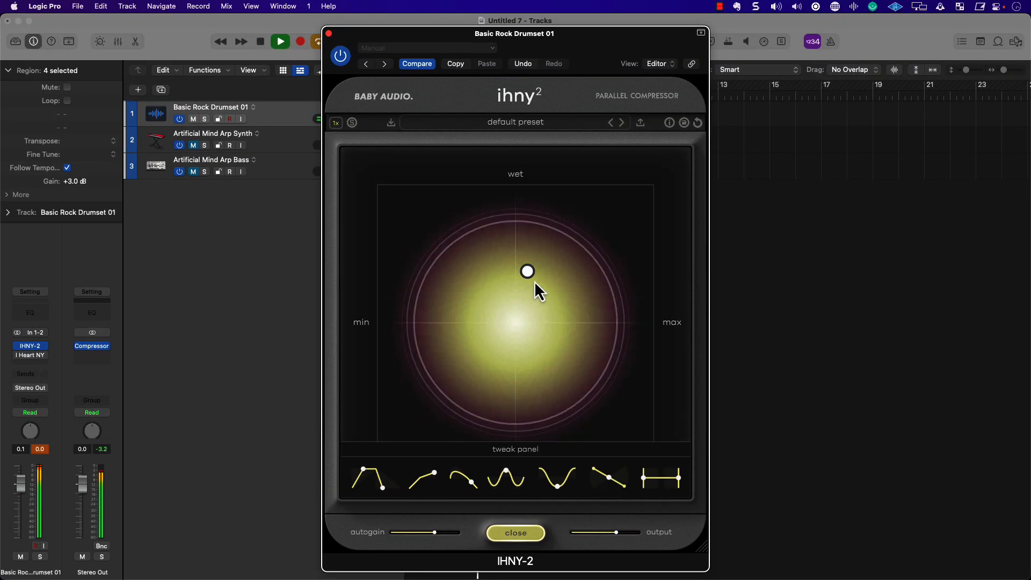
pyautogui.moveTo(529, 272); pyautogui.dragTo(562, 266)
pyautogui.press('space')
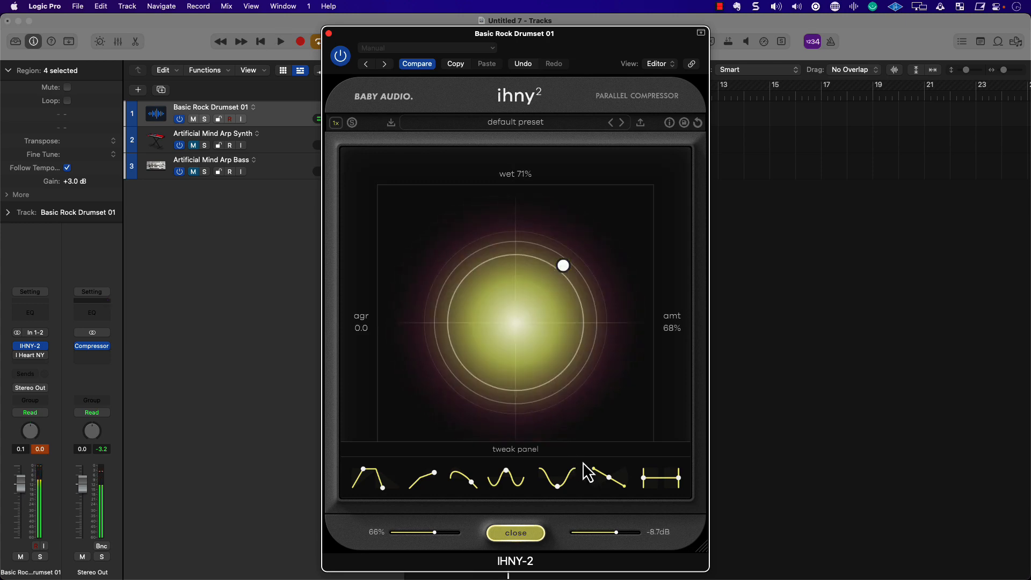
# - Reverse the tilt to an upward slope, audition the drums, and set the tilt to +83%
pyautogui.moveTo(601, 486); pyautogui.dragTo(632, 294)
pyautogui.press('space')
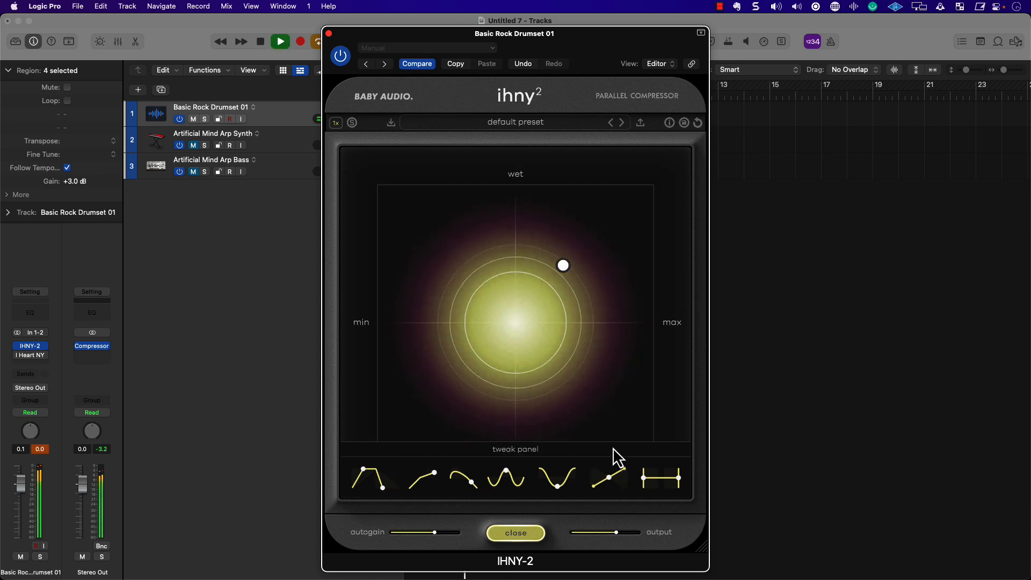
pyautogui.moveTo(627, 482); pyautogui.dragTo(628, 486)
pyautogui.press('space')
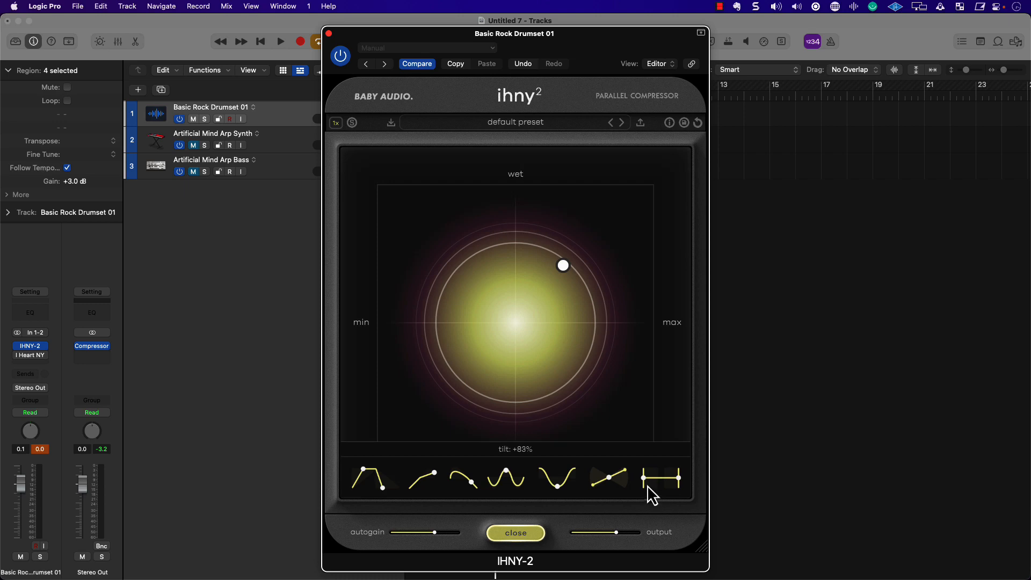
# - Raise the lo preserve frequency and play the drums to hear its effect
pyautogui.moveTo(645, 482); pyautogui.dragTo(773, 476)
pyautogui.press('space')
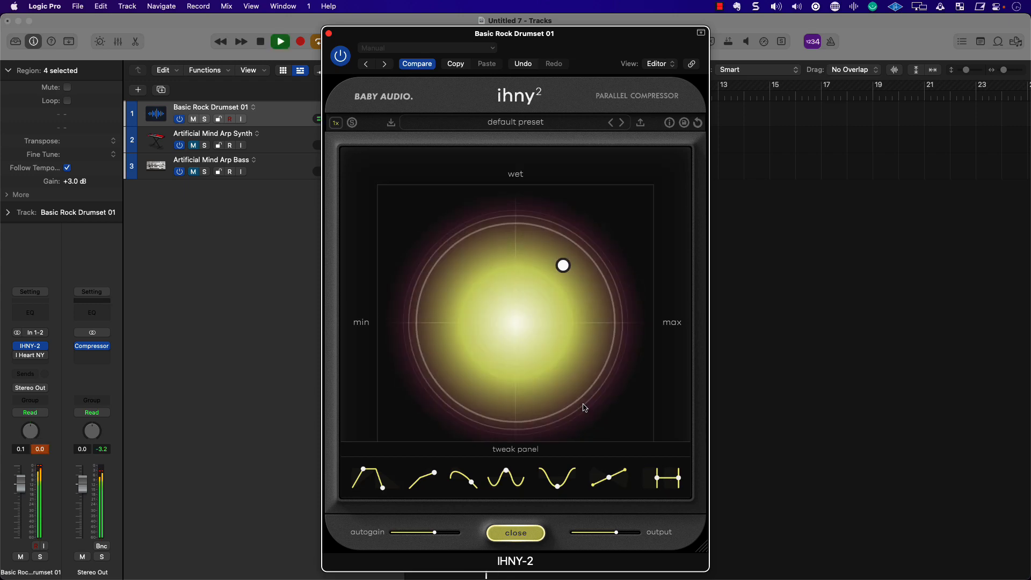
pyautogui.press('space')
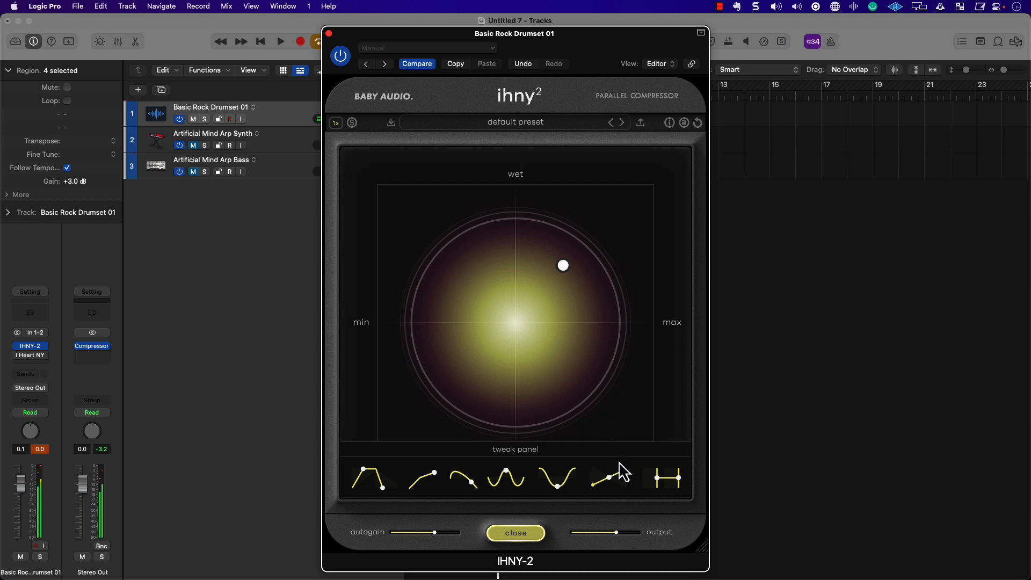
# - Reset lo preserve to 20 Hz and lower the upper preserve limit
pyautogui.moveTo(659, 485); pyautogui.dragTo(350, 420)
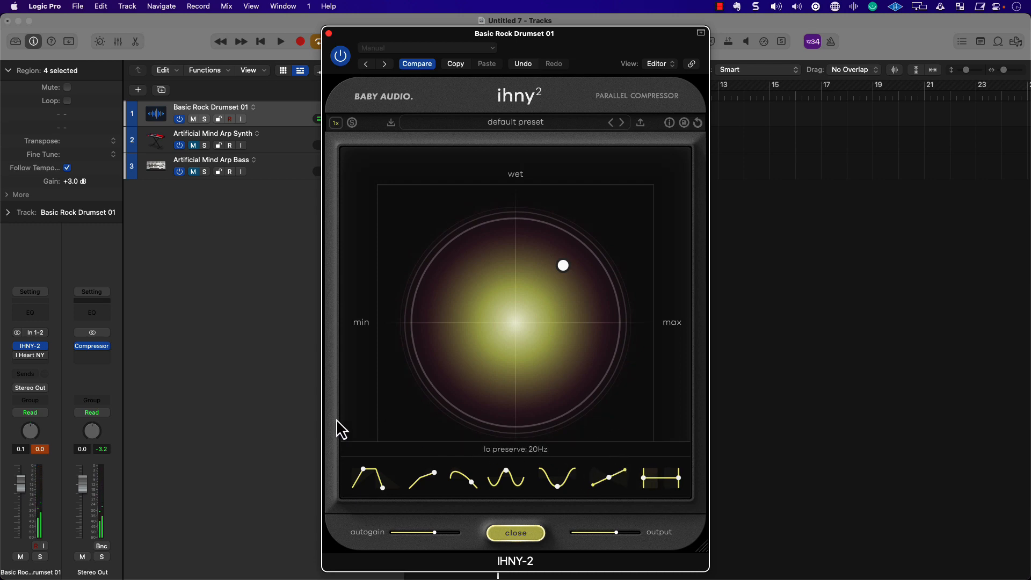
pyautogui.moveTo(678, 479); pyautogui.dragTo(457, 453)
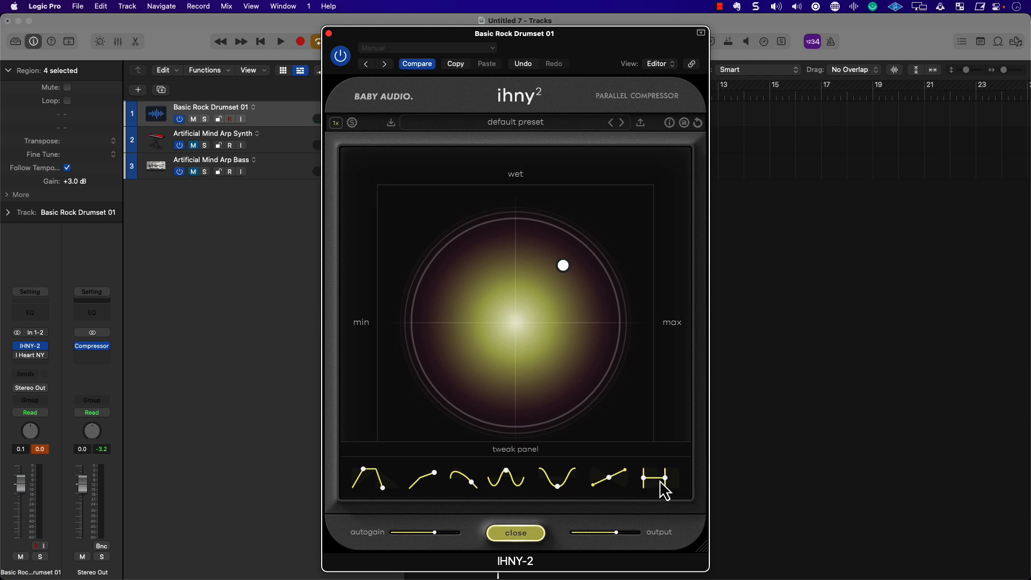
# - Restore the drums' upper preserve limit to its maximum during playback and set the autogain to 77%
pyautogui.press('space')
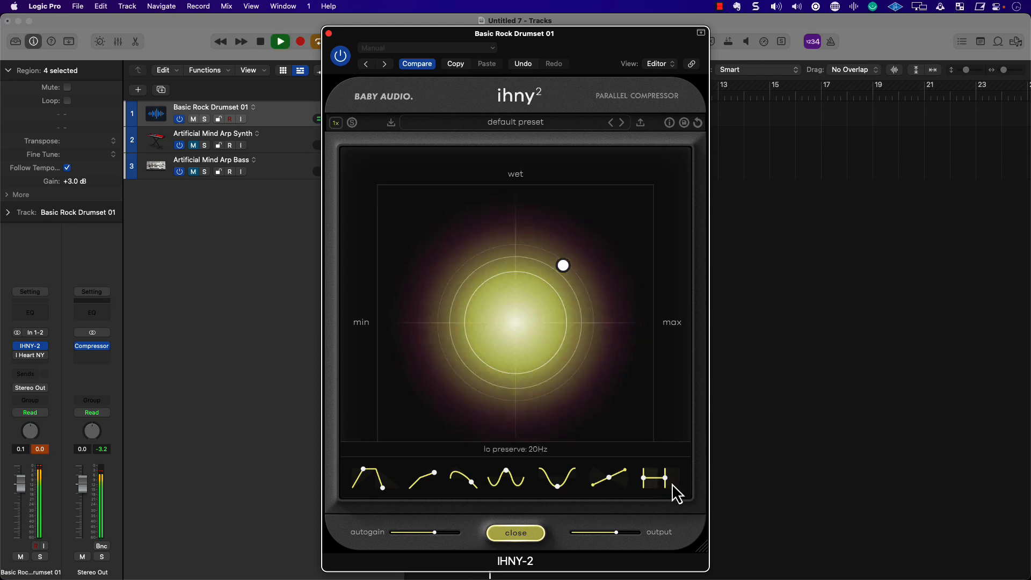
pyautogui.moveTo(667, 481); pyautogui.dragTo(717, 484)
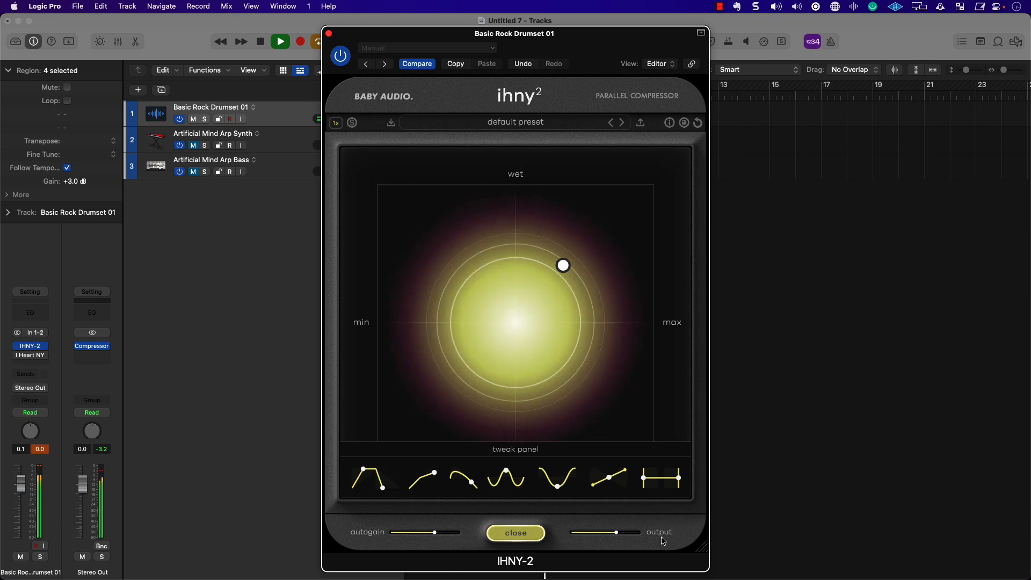
pyautogui.moveTo(437, 535); pyautogui.dragTo(441, 536)
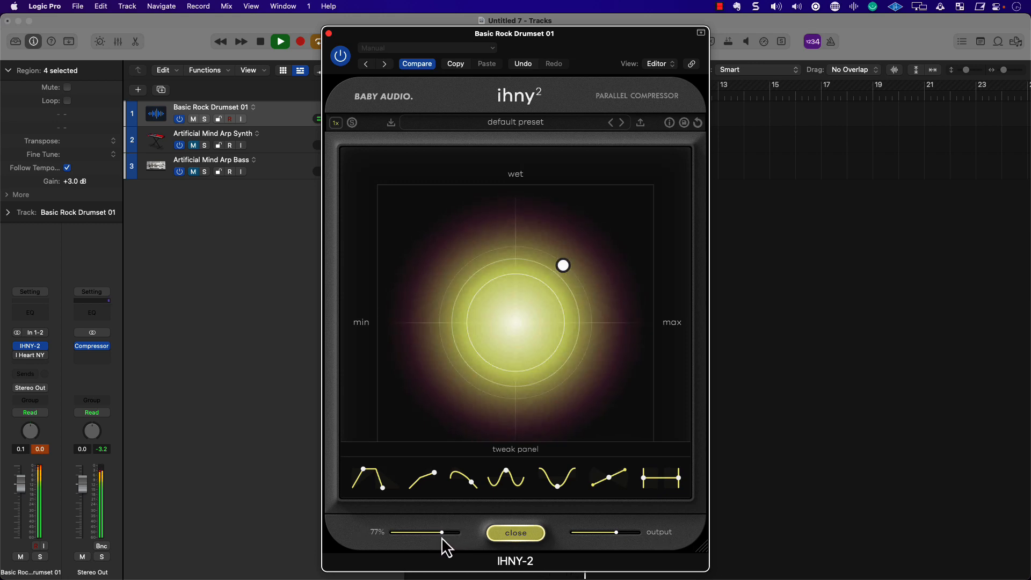
pyautogui.press('space')
pyautogui.click(529, 534)
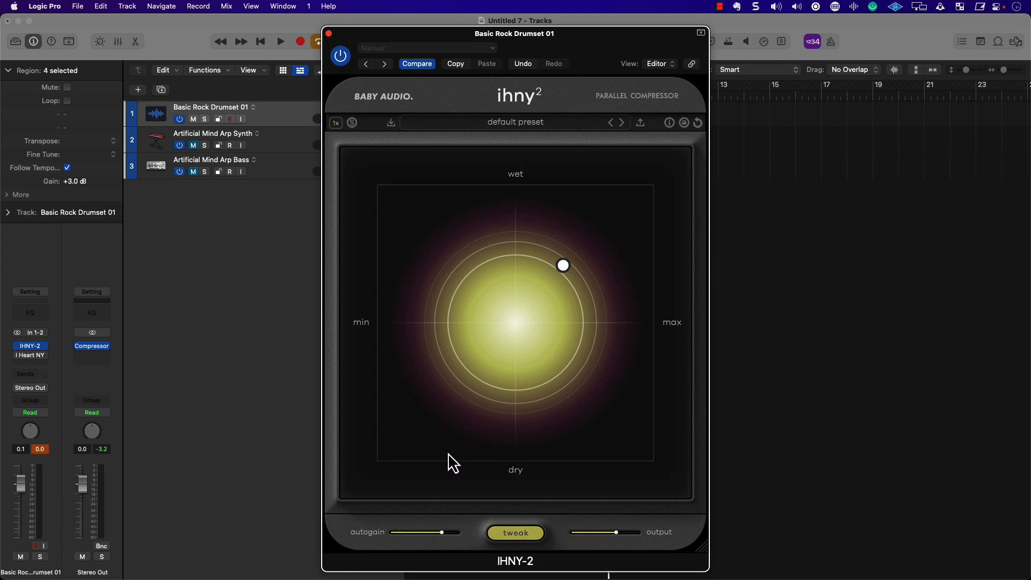
# - Close the drum compressor window and play the Artificial Mind Arp Synth track unmuted and soloed
pyautogui.click(329, 33)
pyautogui.click(193, 145)
pyautogui.click(204, 146)
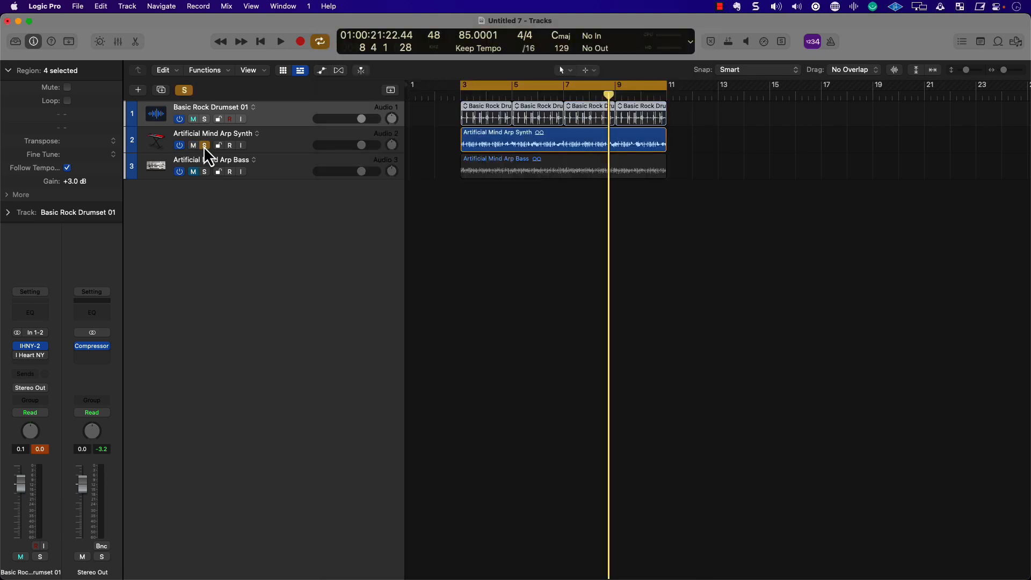
pyautogui.press('space')
# - Open and enable IHNY-2 on the Artificial Mind Arp Synth channel, with the mixer hidden and playback stopped
pyautogui.press('x')
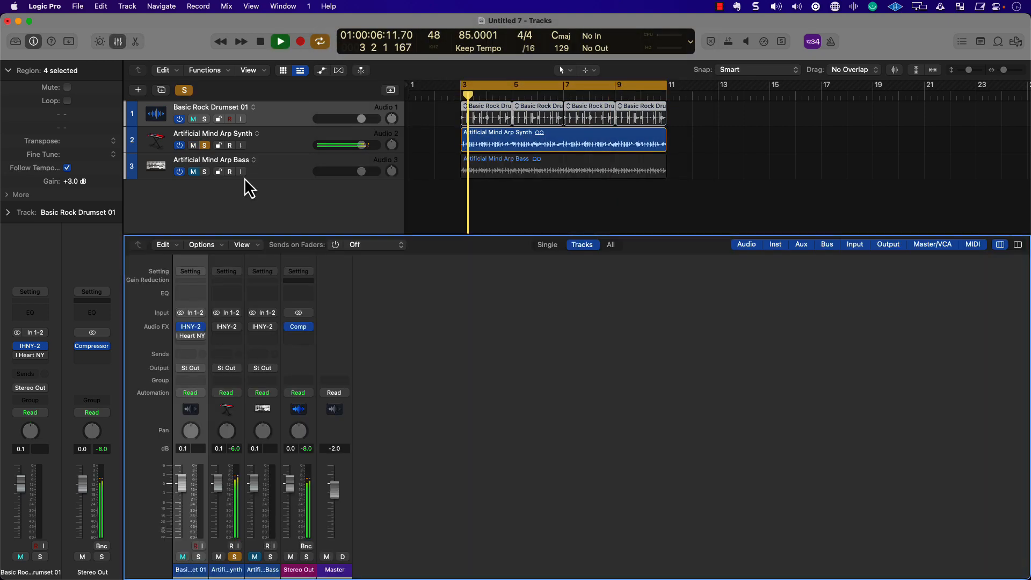
pyautogui.click(226, 328)
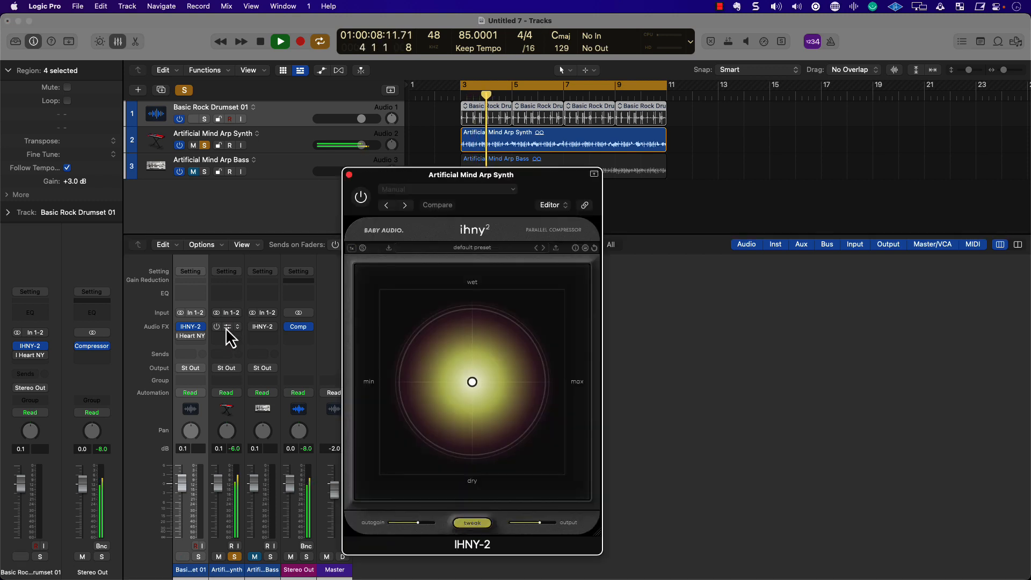
pyautogui.press('x')
pyautogui.press('space')
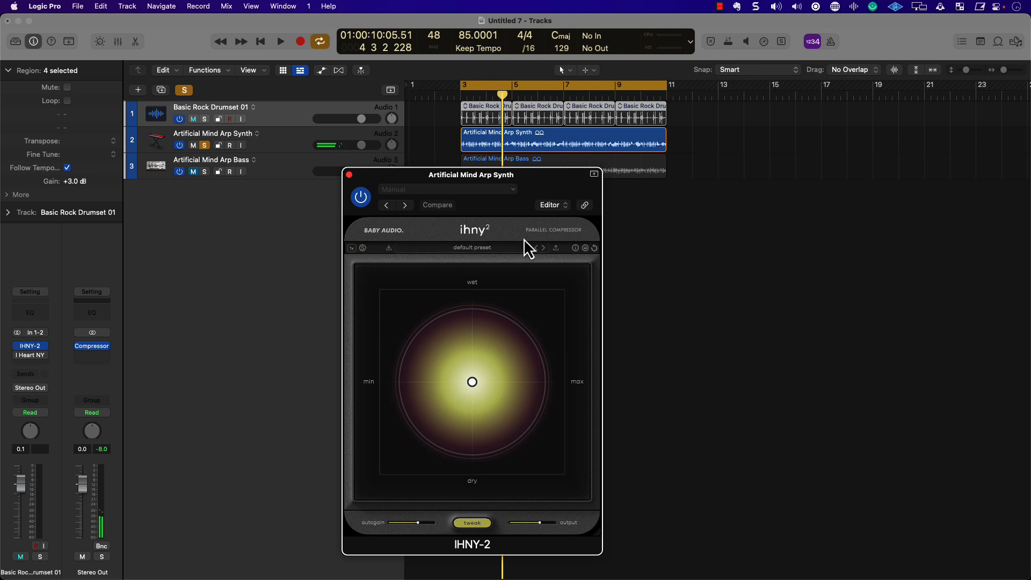
pyautogui.moveTo(553, 186); pyautogui.dragTo(737, 113)
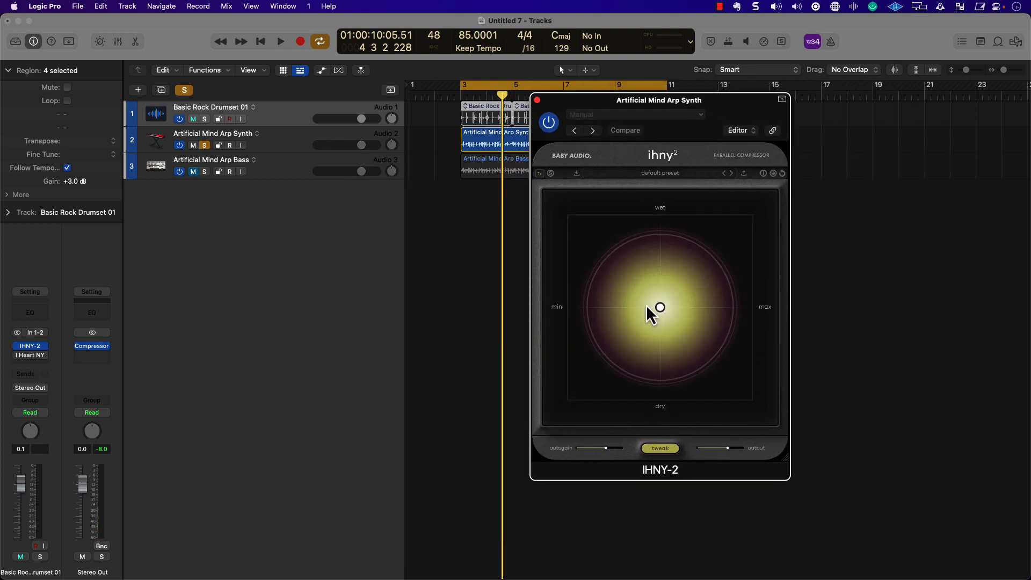
# - Move the synth compressor's puck to about 44% wet and 87% amount while auditioning the soloed track
pyautogui.moveTo(660, 307); pyautogui.dragTo(643, 311)
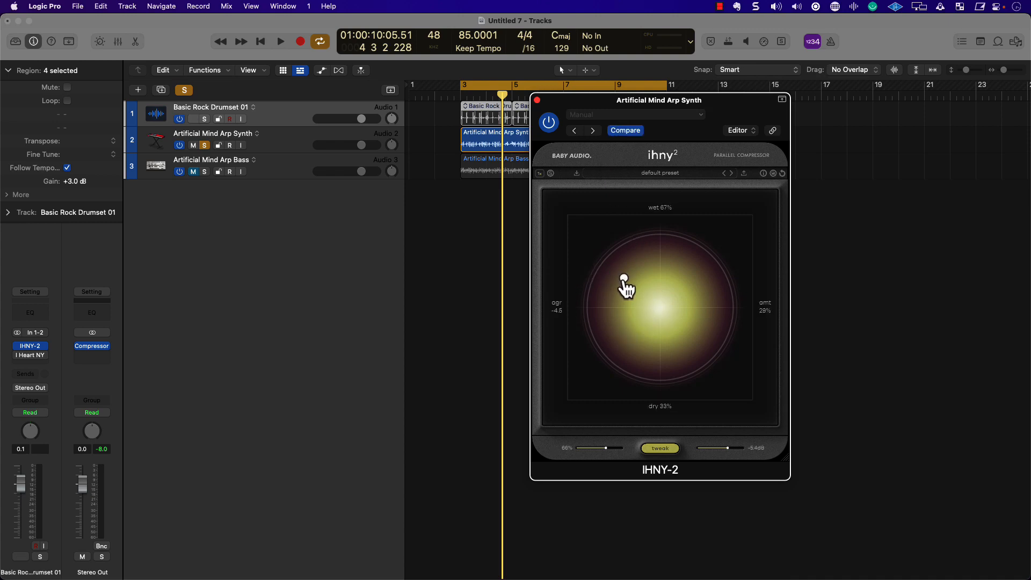
pyautogui.press('space')
pyautogui.moveTo(623, 280); pyautogui.dragTo(724, 317)
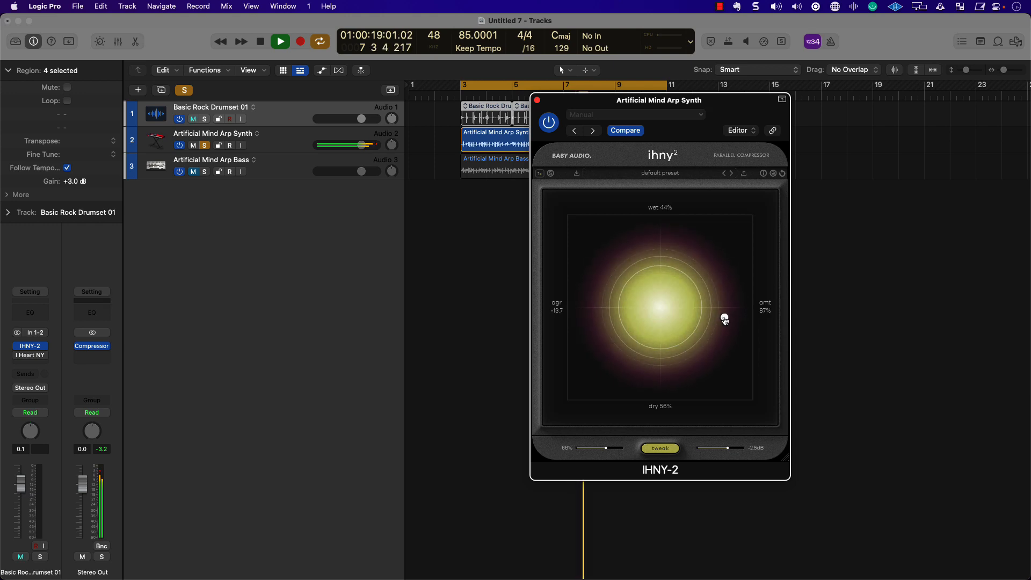
pyautogui.press('space')
# - Toggle IHNY-2's bypass during playback to compare the soloed synth with and without compression
pyautogui.click(571, 160)
pyautogui.press('space')
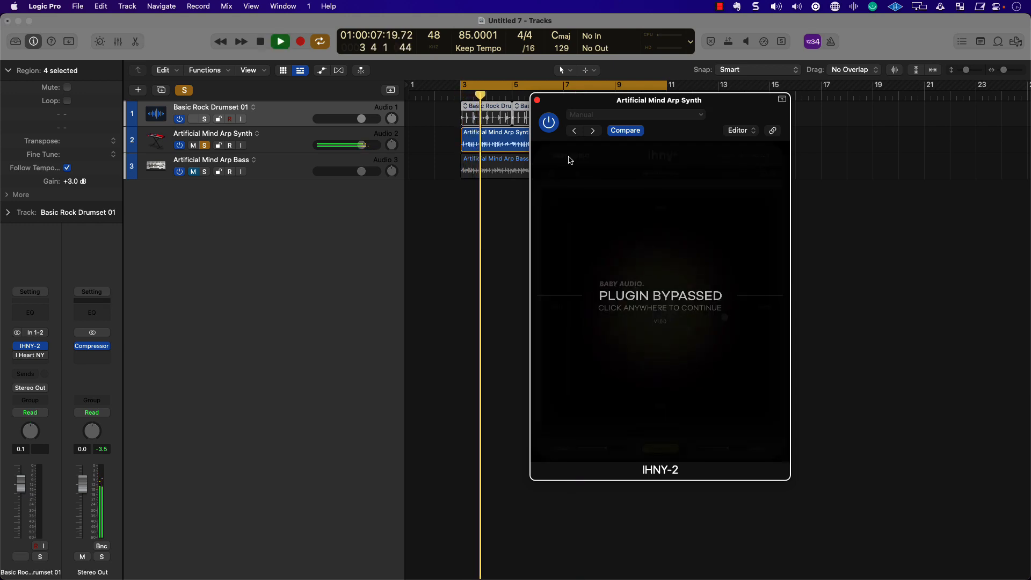
pyautogui.click(570, 160)
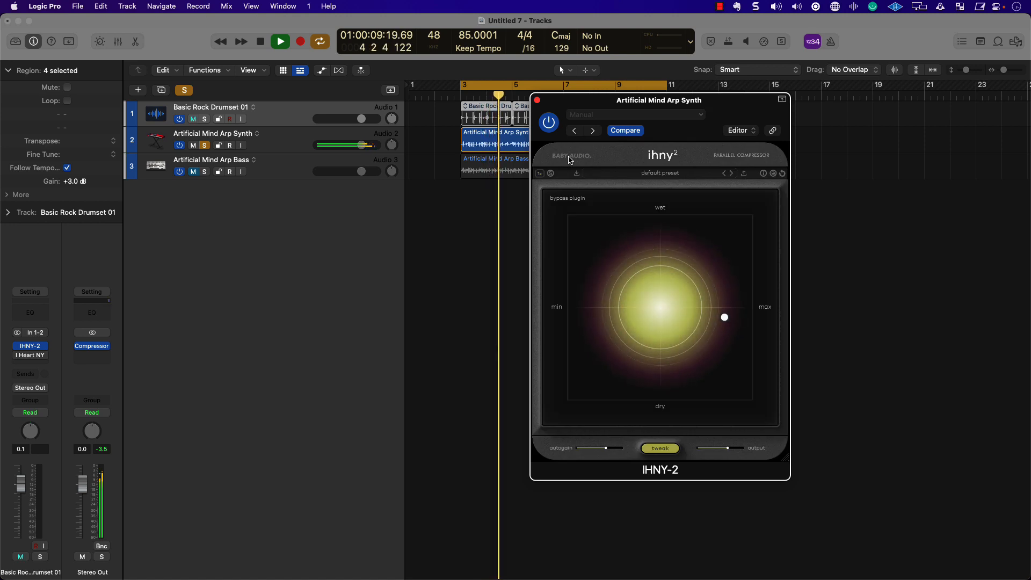
pyautogui.click(570, 160)
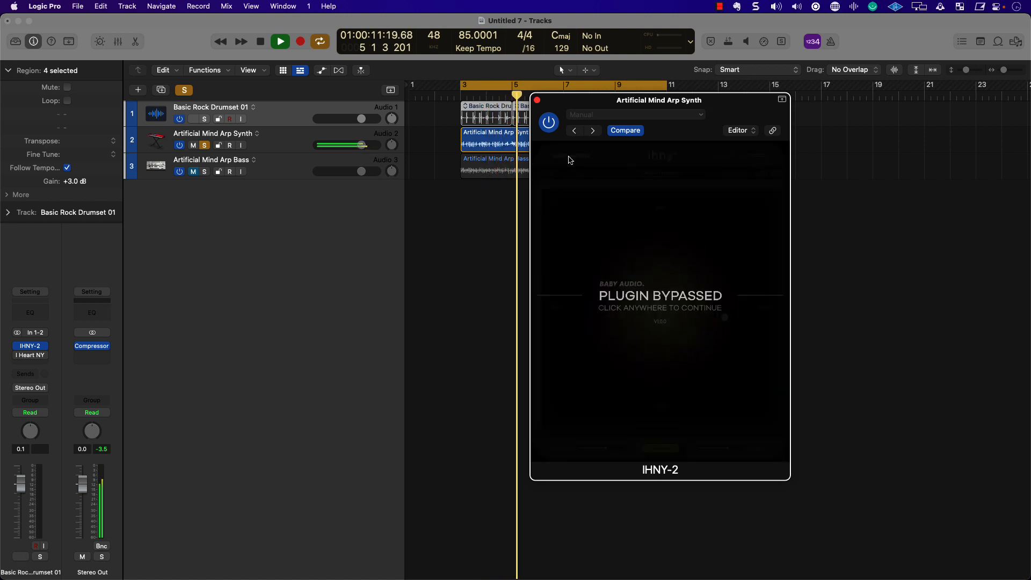
pyautogui.click(570, 160)
pyautogui.press('space')
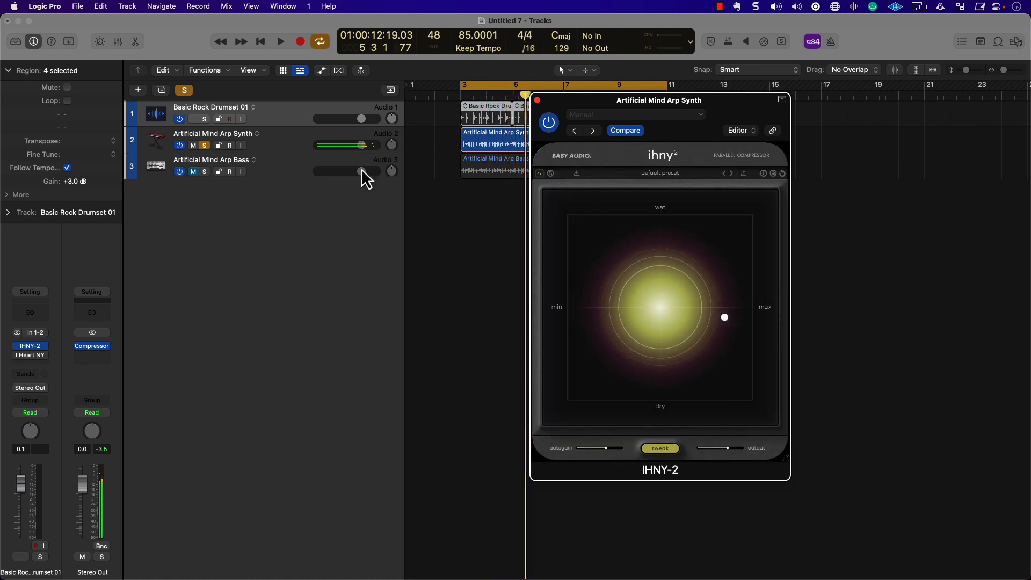
# - Unsolo the synth track and move its IHNY-2 window closer to the track list
pyautogui.click(204, 148)
pyautogui.moveTo(722, 115); pyautogui.dragTo(593, 102)
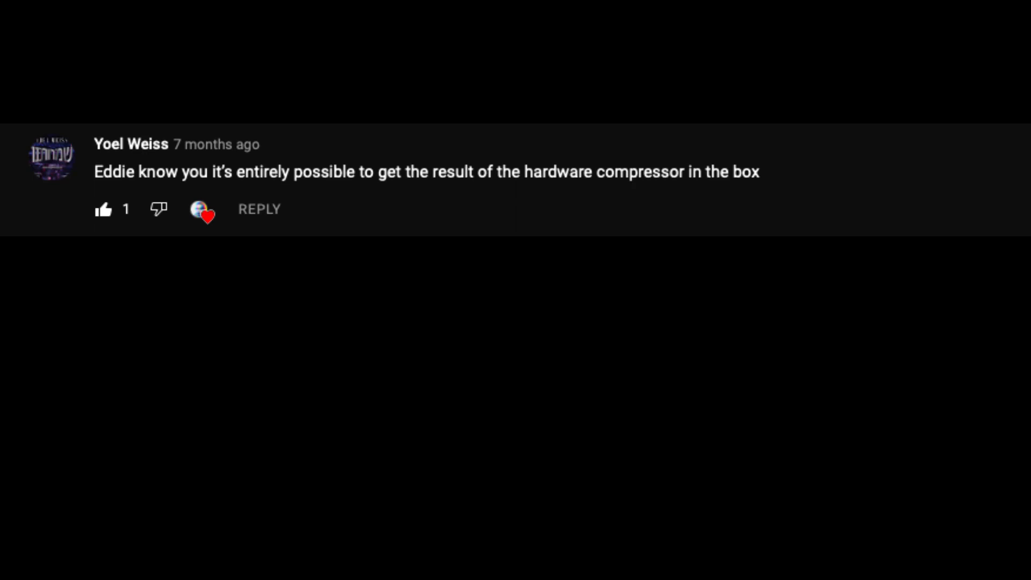
pyautogui.click(278, 138)
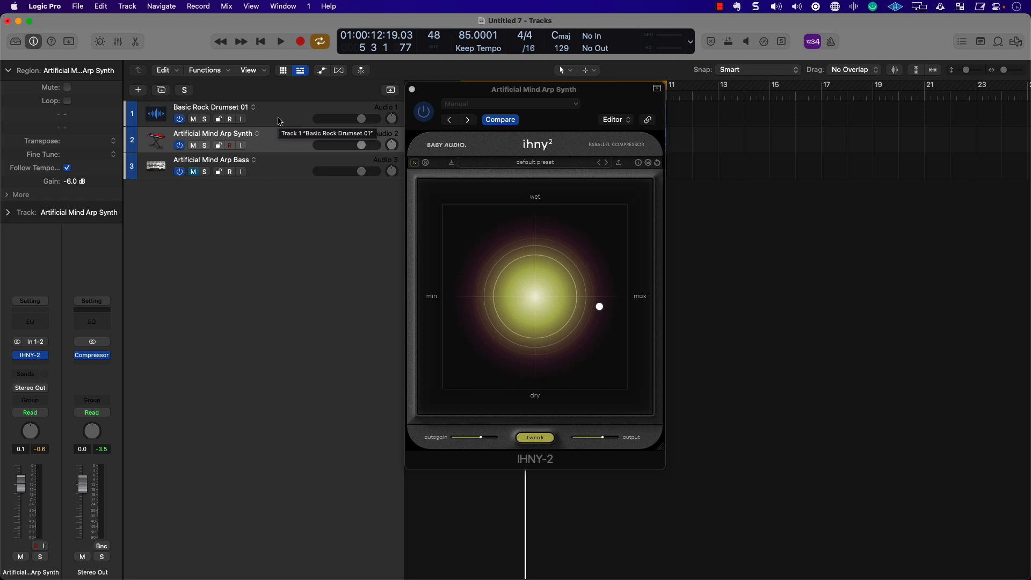
pyautogui.moveTo(618, 107); pyautogui.dragTo(621, 106)
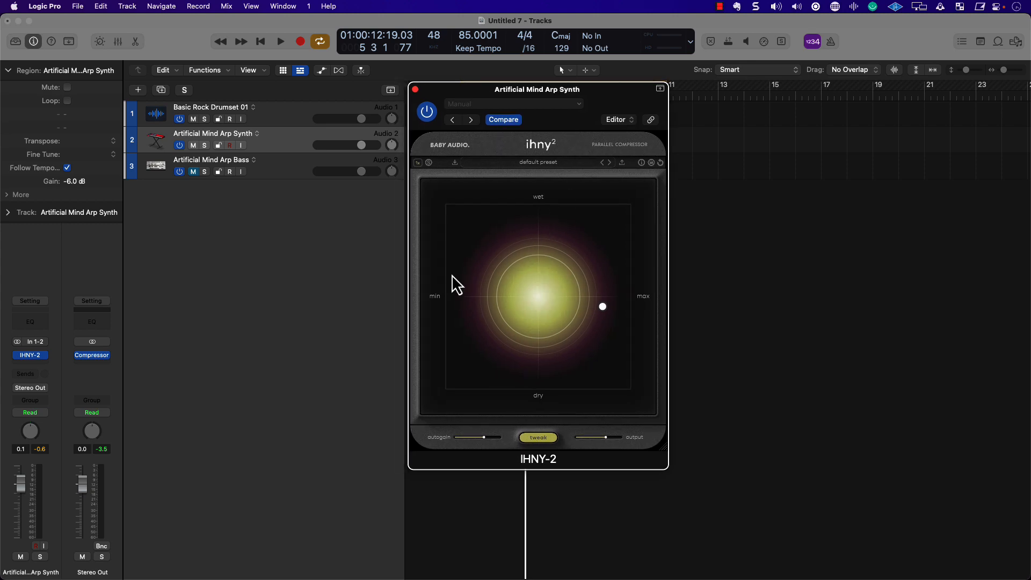
# - Play the drums and synth together and slightly lower the synth compressor's output
pyautogui.press('space')
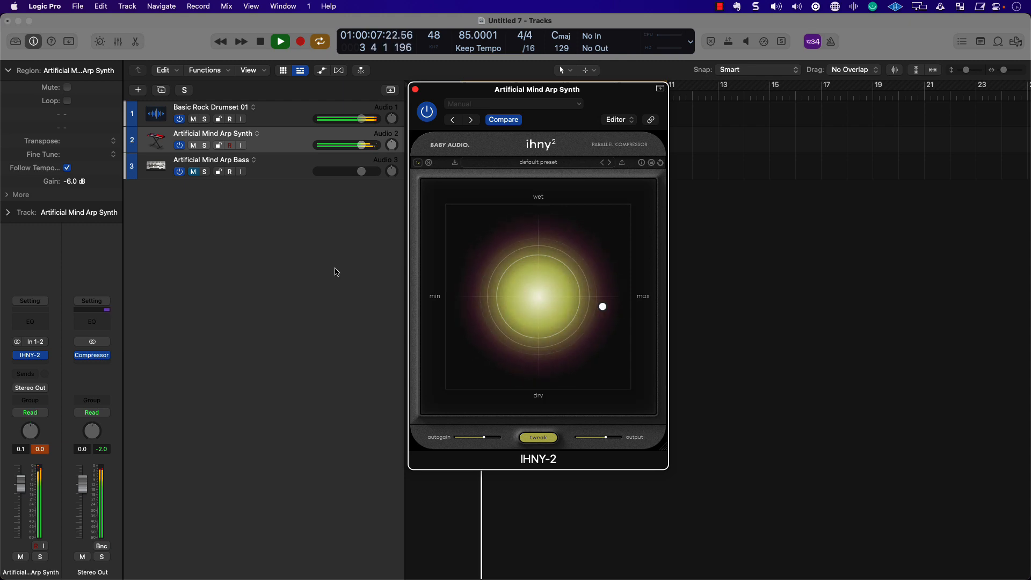
pyautogui.moveTo(607, 445)
pyautogui.scroll(-3, 608, 445)
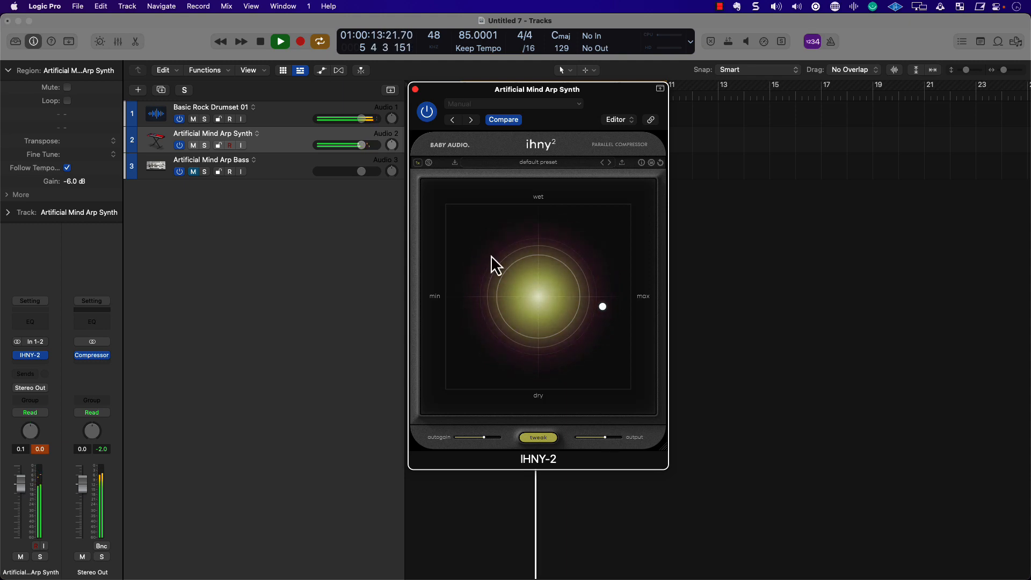
# - Bypass and re-engage the synth's IHNY-2 to compare both states while the drums play along
pyautogui.click(463, 149)
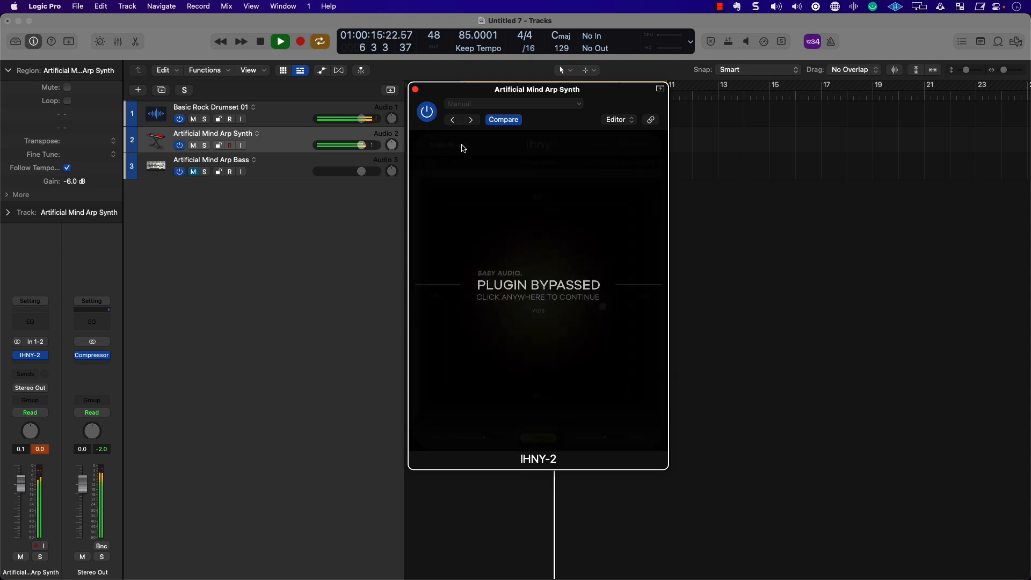
pyautogui.press('space')
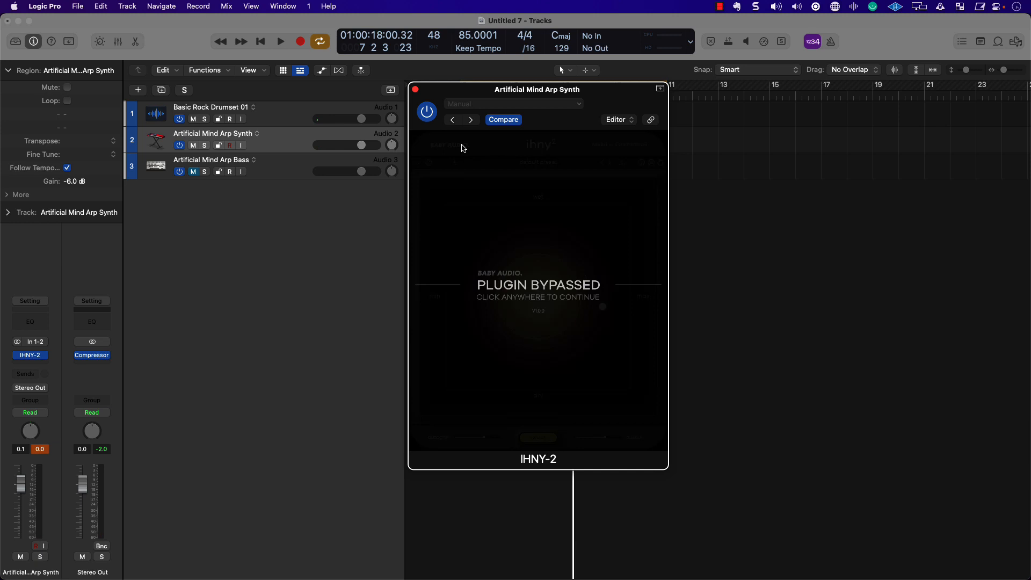
pyautogui.click(460, 177)
pyautogui.press('space')
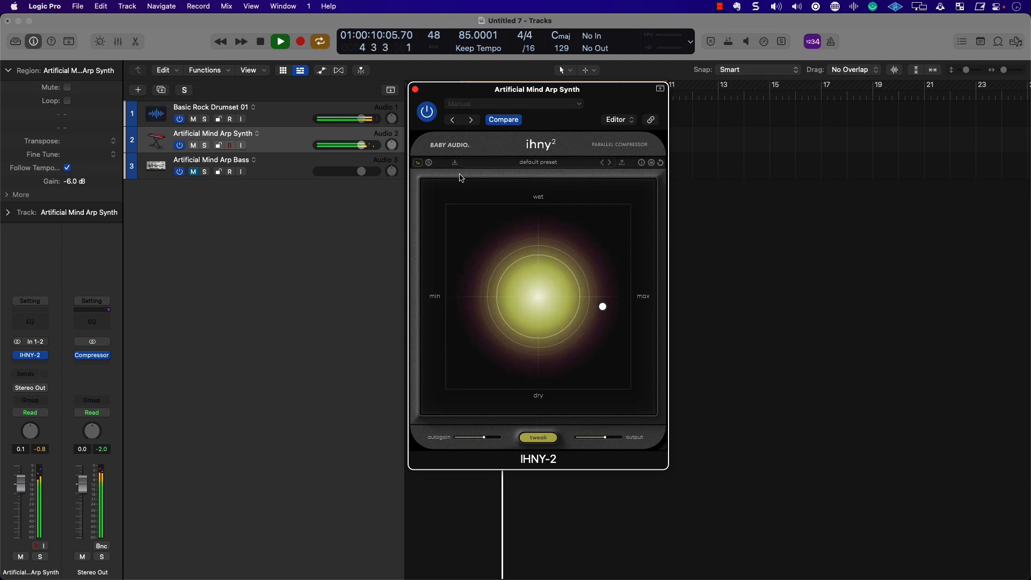
pyautogui.press('space')
# - Open the drum track's IHNY-2 and sweep its puck during playback from 0% wet and amount to about 56% wet and 57% amount
pyautogui.click(292, 117)
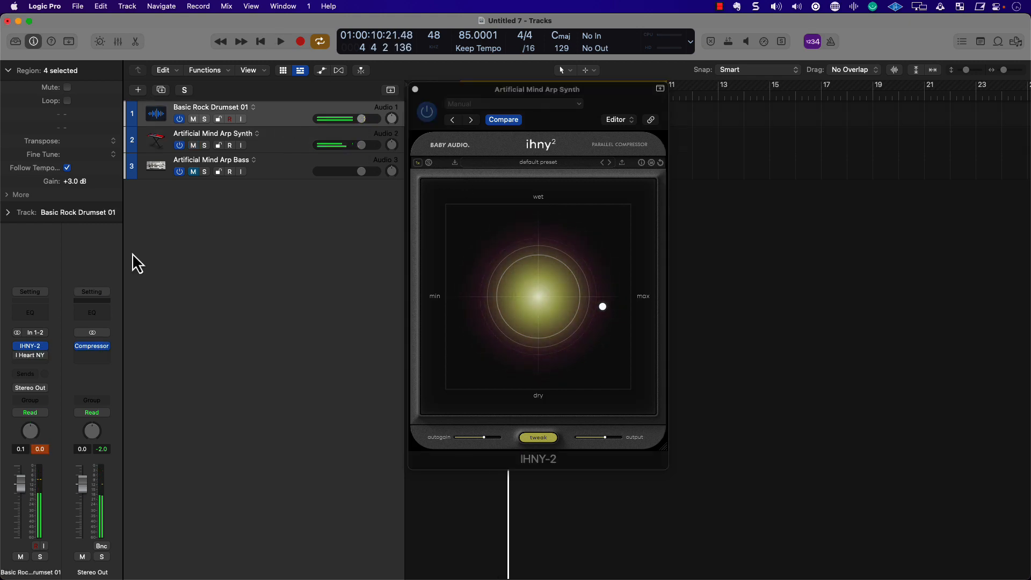
pyautogui.click(30, 346)
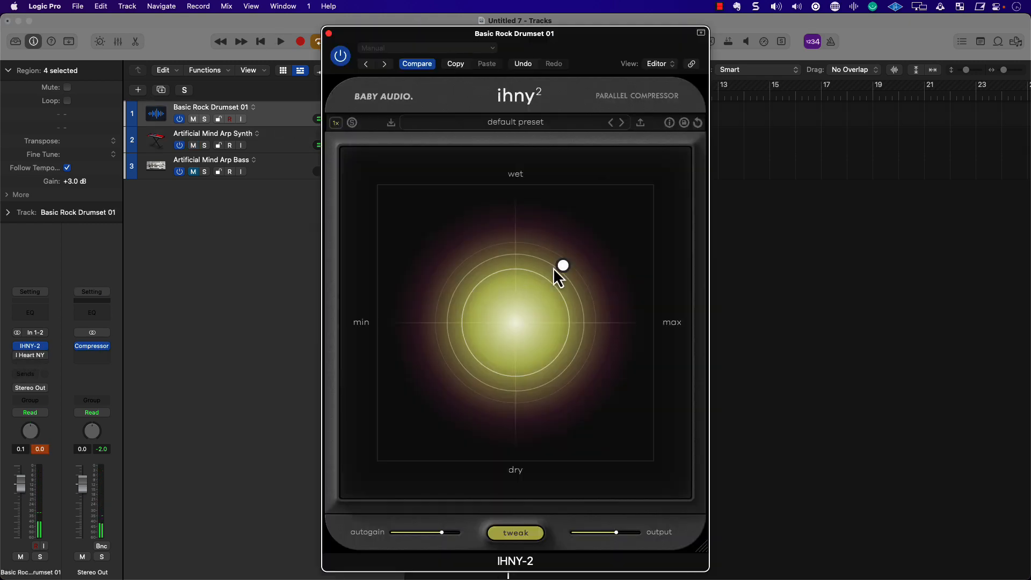
pyautogui.moveTo(560, 263); pyautogui.dragTo(352, 465)
pyautogui.press('space')
pyautogui.moveTo(386, 455)
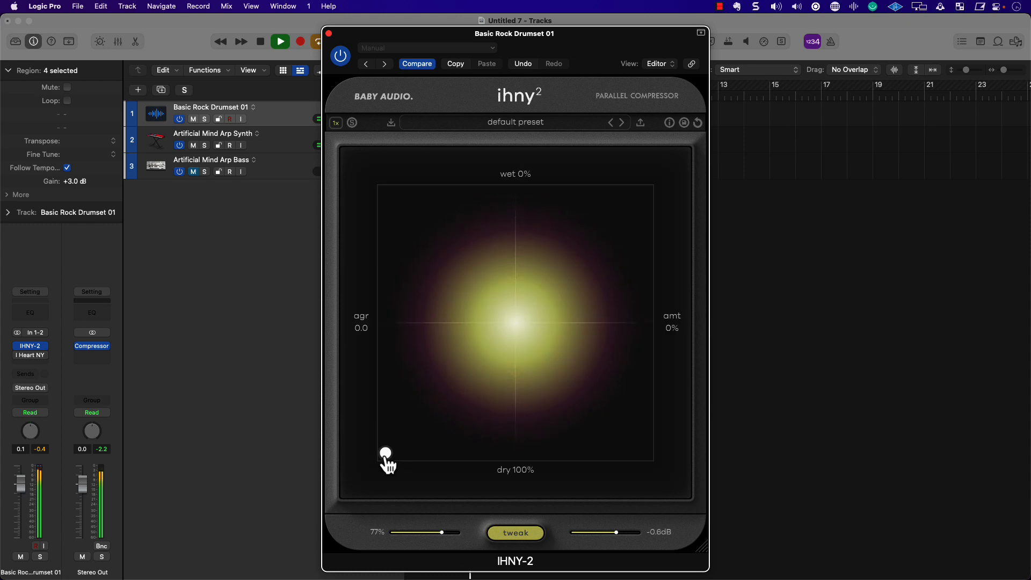
pyautogui.moveTo(386, 455); pyautogui.dragTo(532, 307)
pyautogui.press('space')
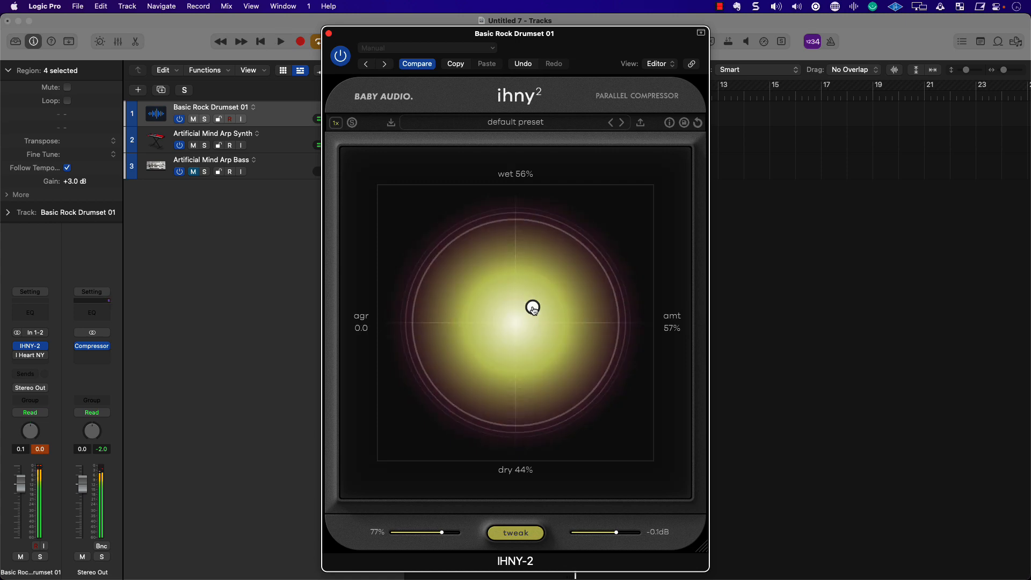
# - Close both compressor windows and play the Artificial Mind Arp Bass track unmuted and soloed
pyautogui.click(329, 34)
pyautogui.click(415, 89)
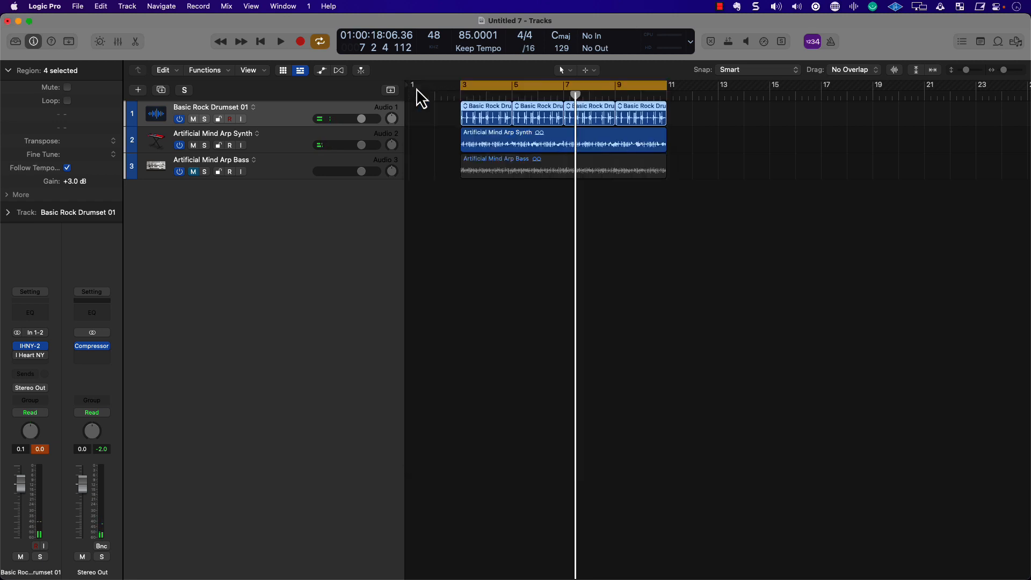
pyautogui.click(266, 169)
pyautogui.click(193, 172)
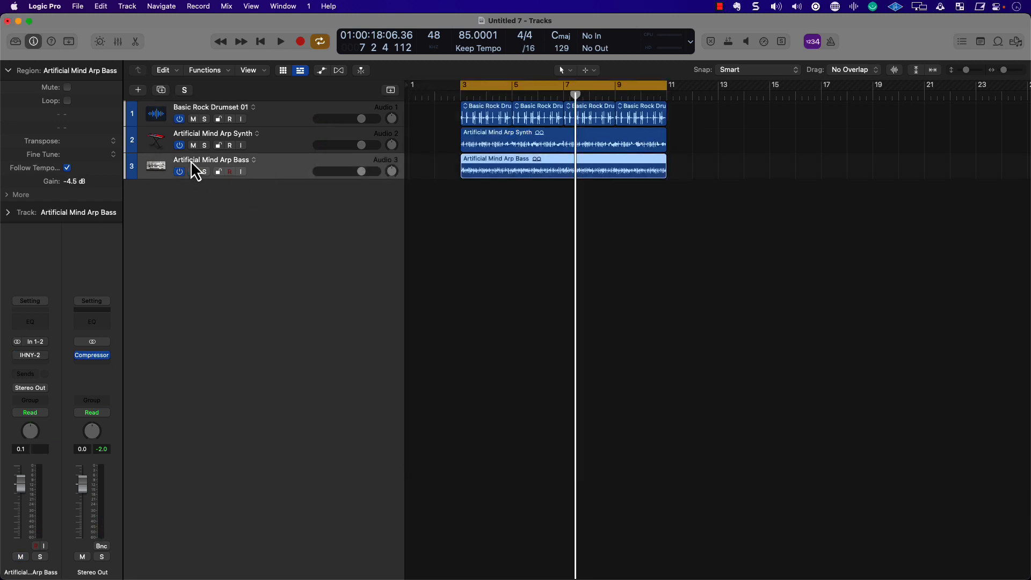
pyautogui.click(204, 172)
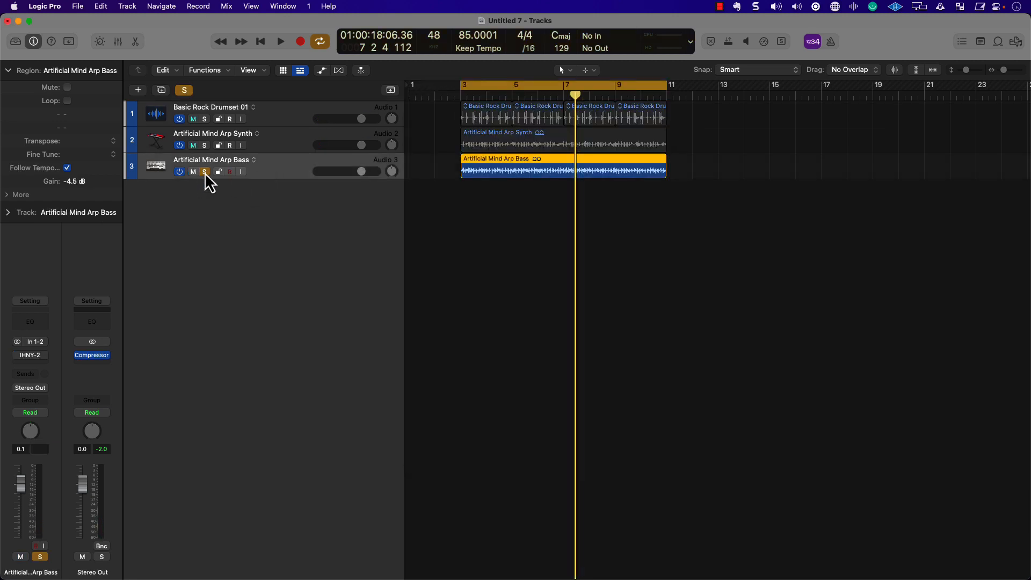
pyautogui.press('space')
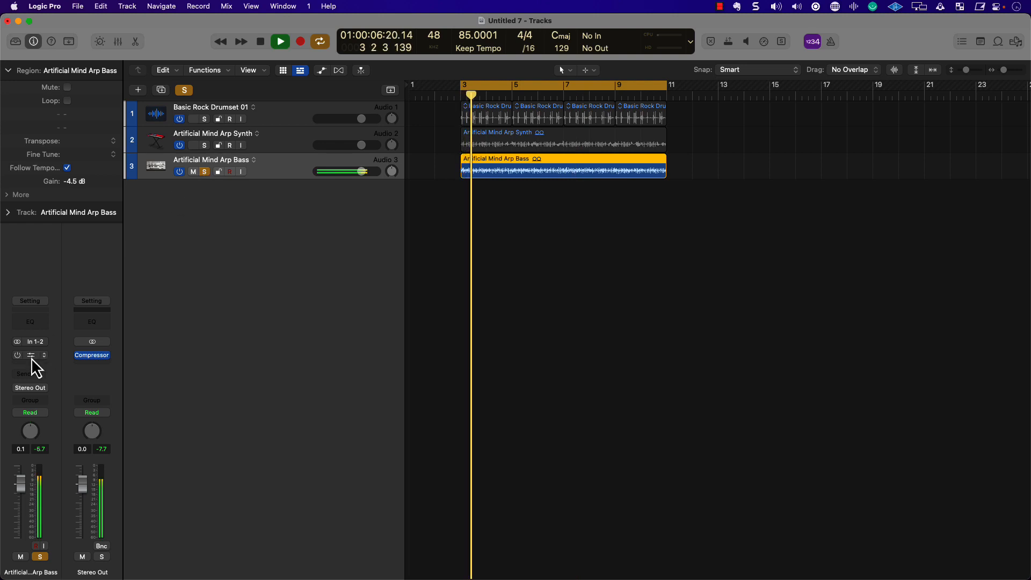
# - Open the bass track's IHNY-2, stop playback, and unsolo the bass
pyautogui.click(31, 356)
pyautogui.moveTo(564, 189); pyautogui.dragTo(674, 117)
pyautogui.press('space')
pyautogui.click(205, 172)
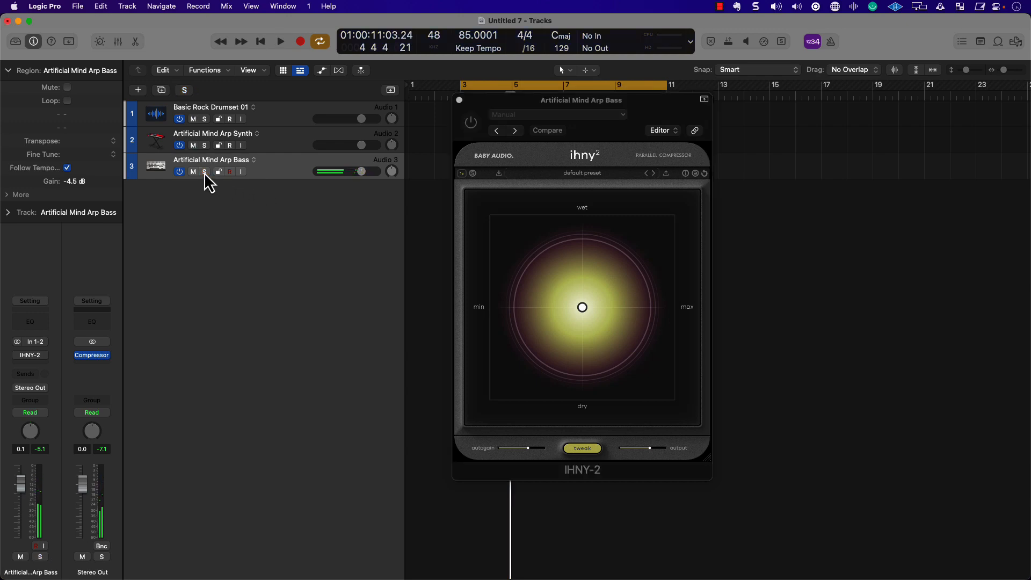
# - Enable the bass track's IHNY-2 with its tweak controls shown and play all three tracks together
pyautogui.click(579, 449)
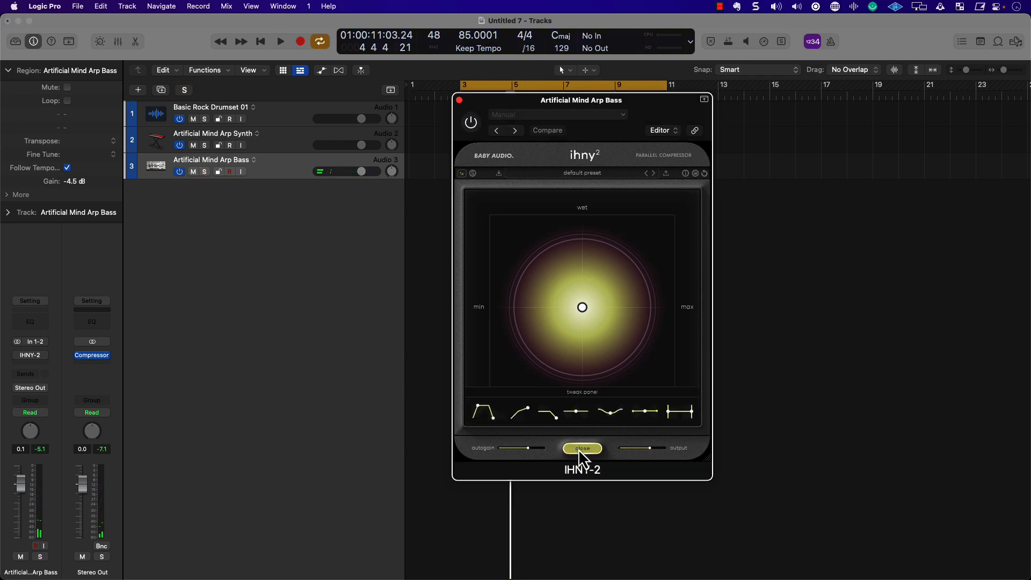
pyautogui.moveTo(649, 113); pyautogui.dragTo(381, 86)
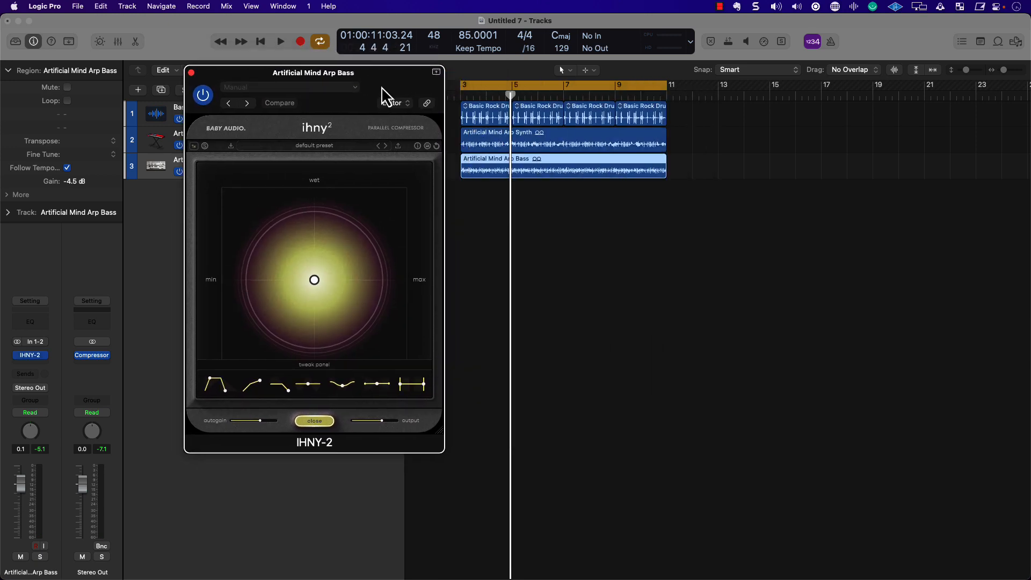
pyautogui.press('space')
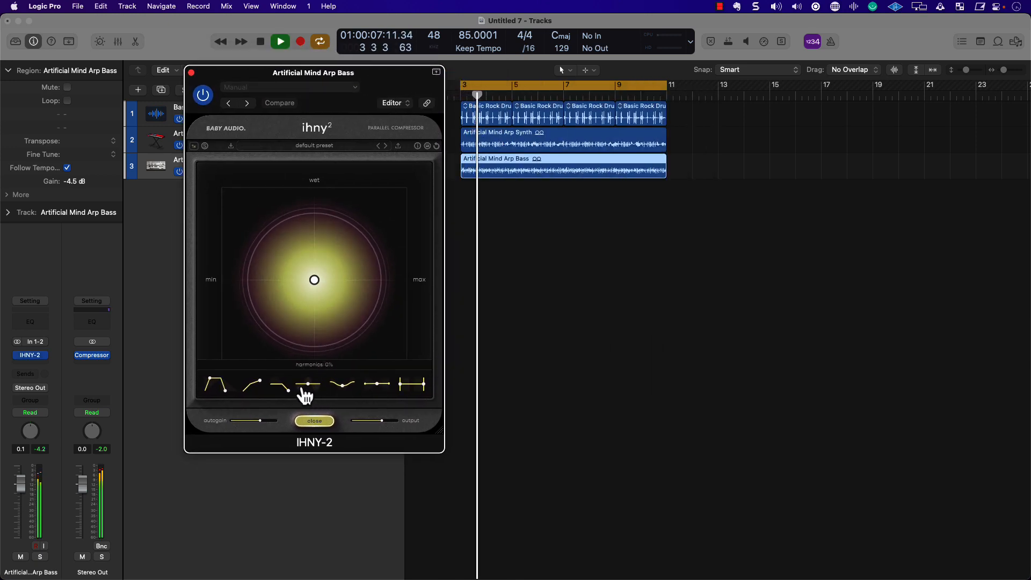
# - Set the bass IHNY-2's punch to 86%, shape to 82%, tilt to +100% and low preserve to 171 Hz, raise the amount, and stop playback
pyautogui.moveTo(276, 391); pyautogui.dragTo(283, 310)
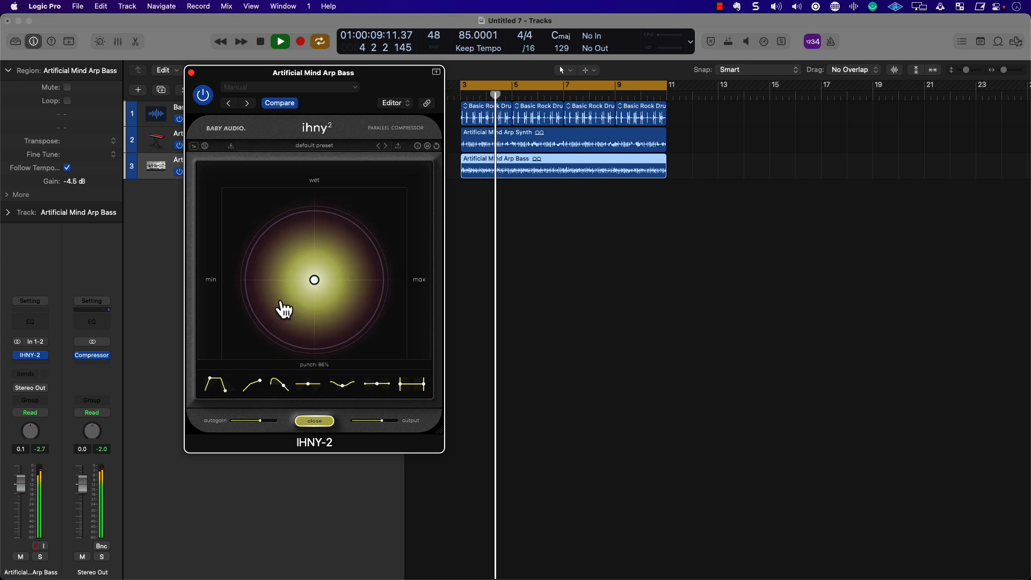
pyautogui.moveTo(316, 279); pyautogui.dragTo(373, 280)
pyautogui.moveTo(341, 385); pyautogui.dragTo(341, 340)
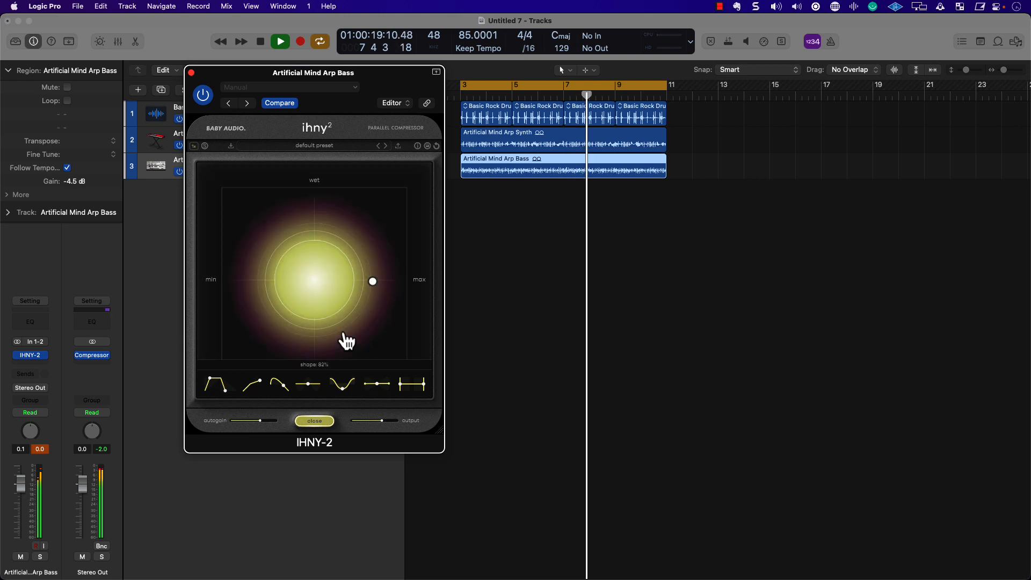
pyautogui.moveTo(377, 394); pyautogui.dragTo(382, 329)
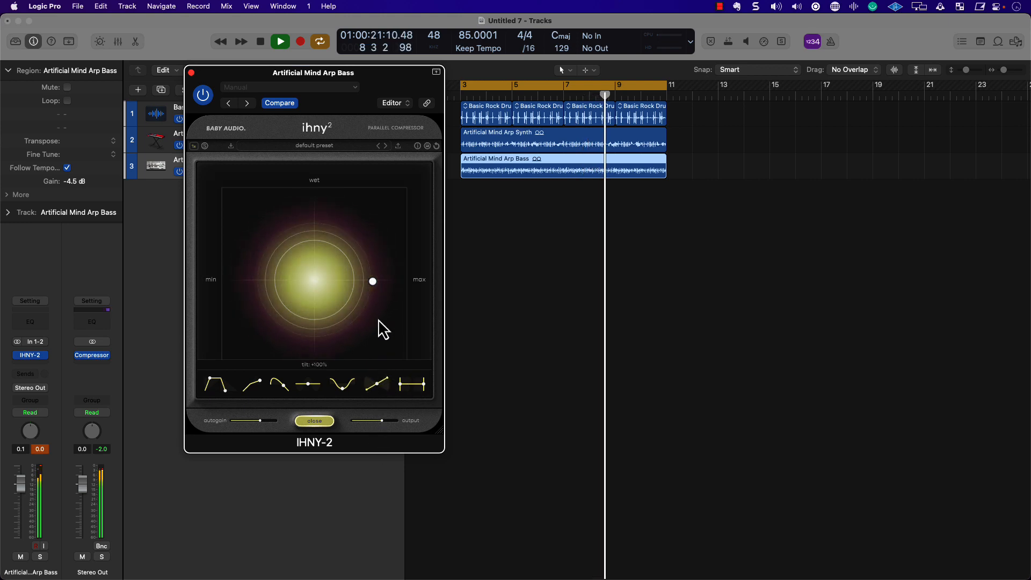
pyautogui.moveTo(402, 395); pyautogui.dragTo(426, 391)
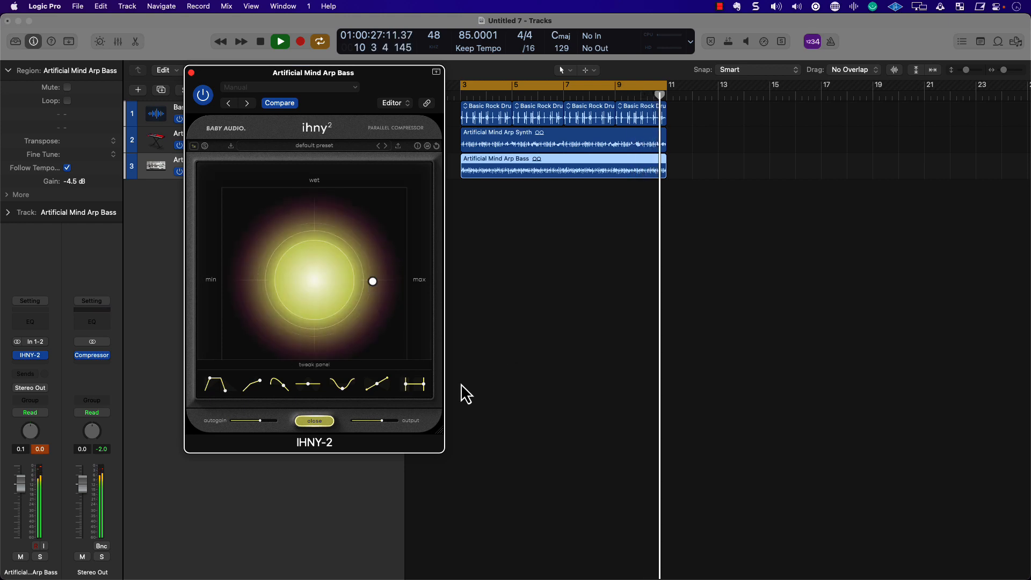
pyautogui.press('space')
# - Compare the full mix with the bass track's IHNY-2 bypassed and active, playing the loop in each state
pyautogui.moveTo(371, 102); pyautogui.dragTo(324, 114)
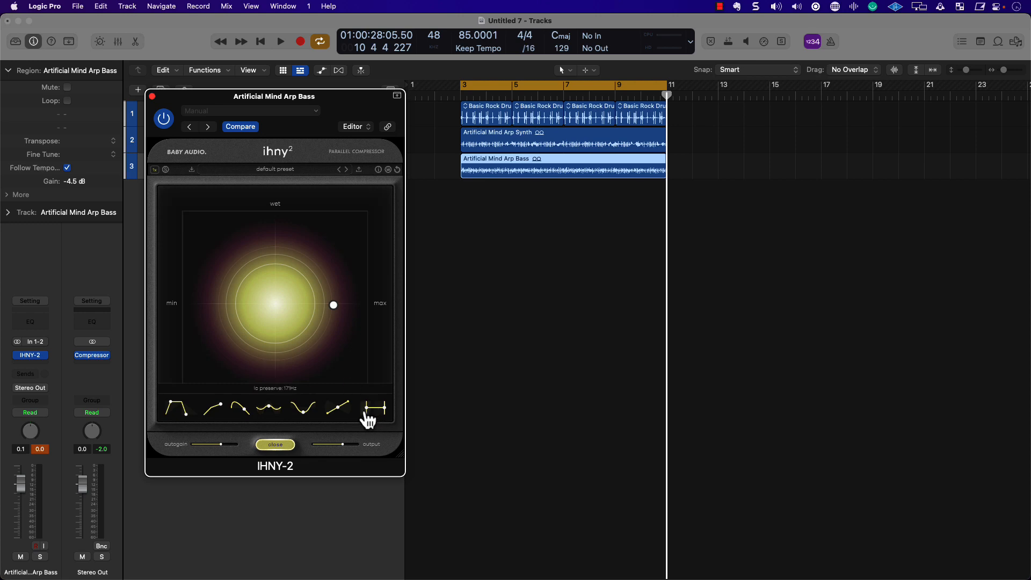
pyautogui.moveTo(364, 122); pyautogui.dragTo(335, 129)
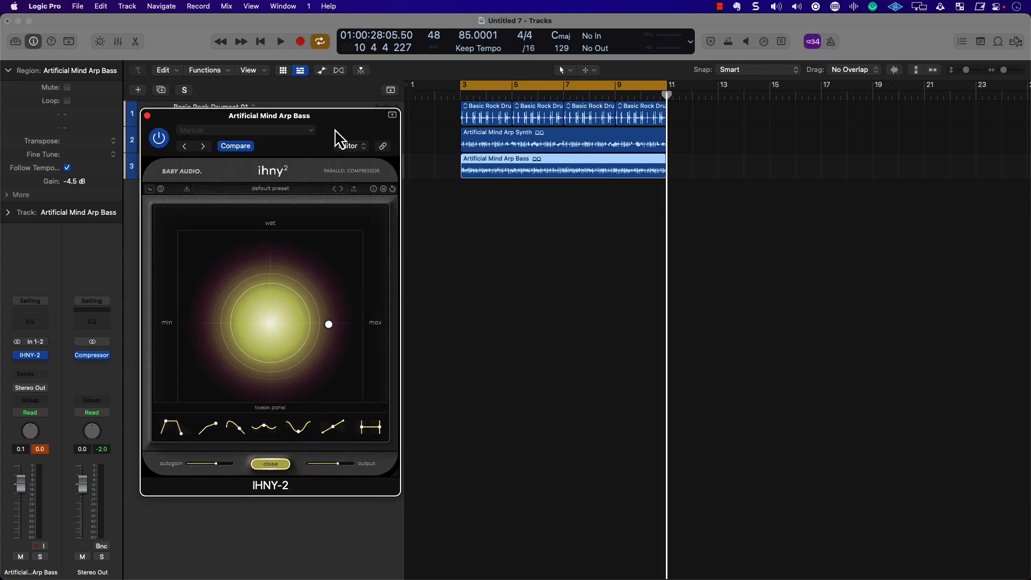
pyautogui.click(177, 171)
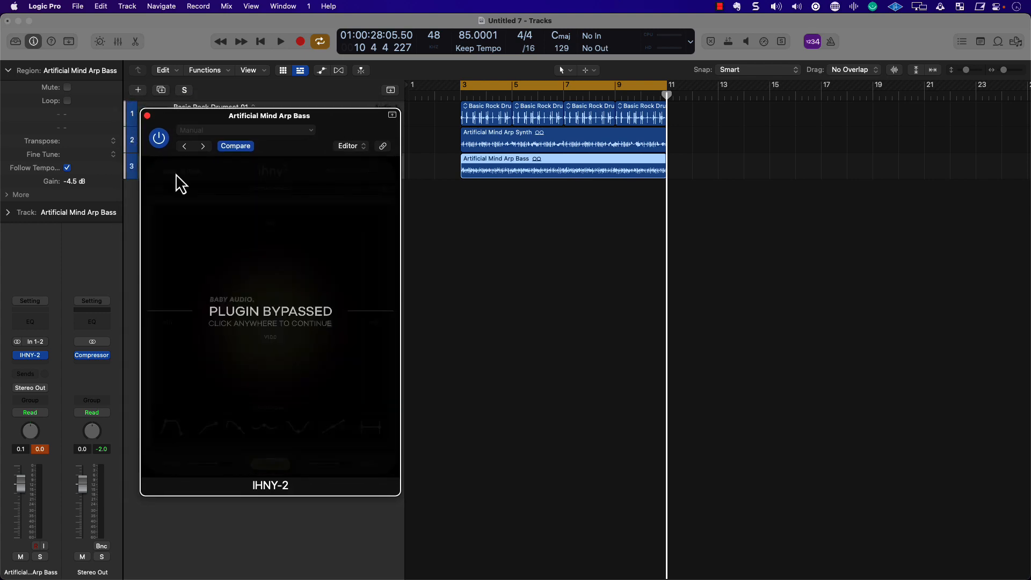
pyautogui.press('space')
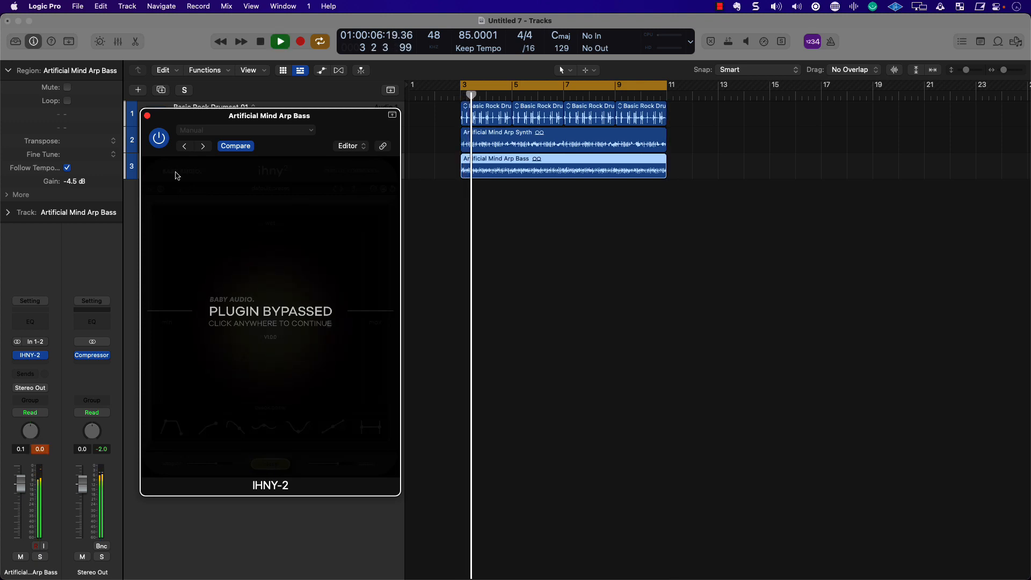
pyautogui.press('space')
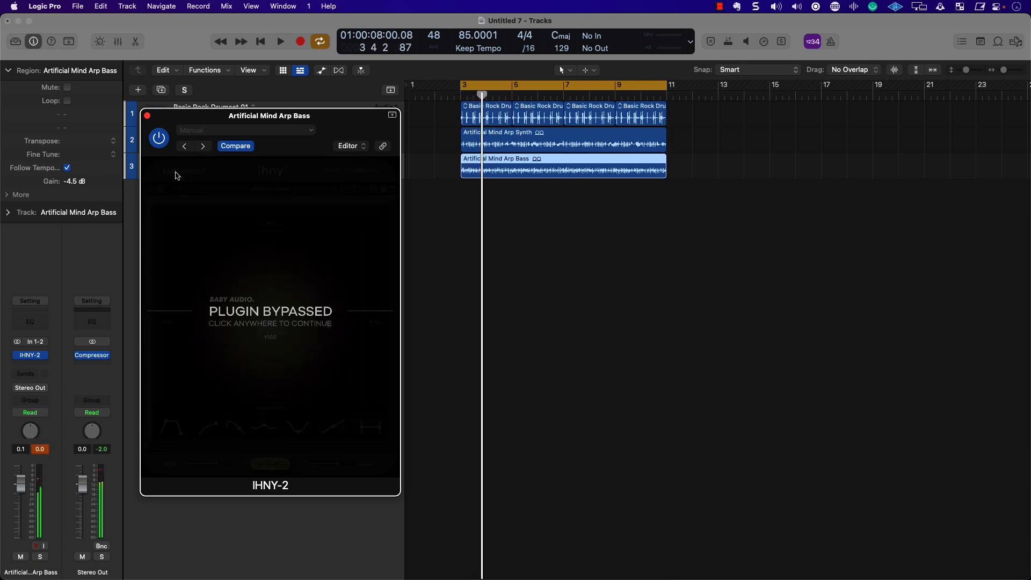
pyautogui.click(177, 176)
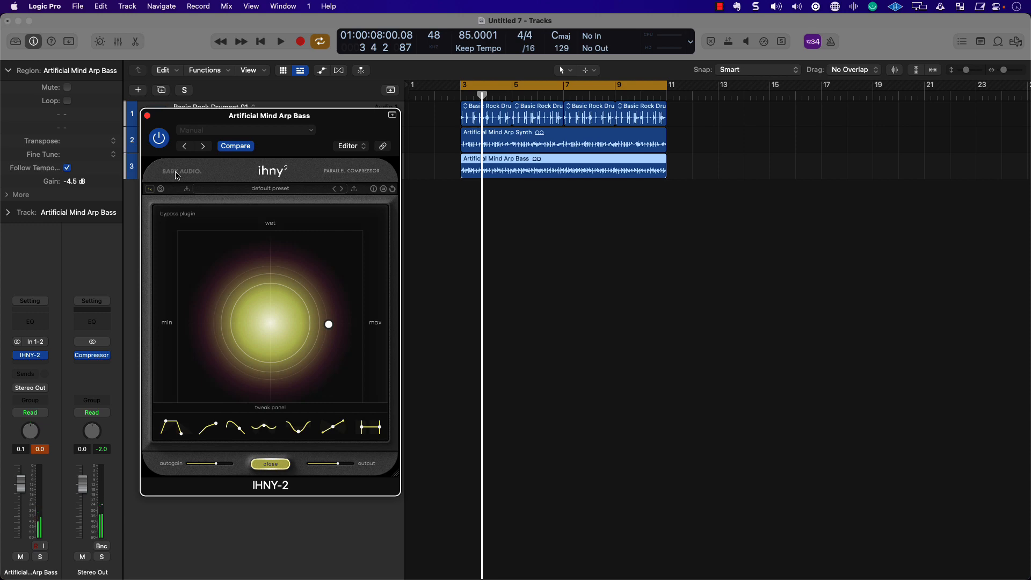
pyautogui.press('space')
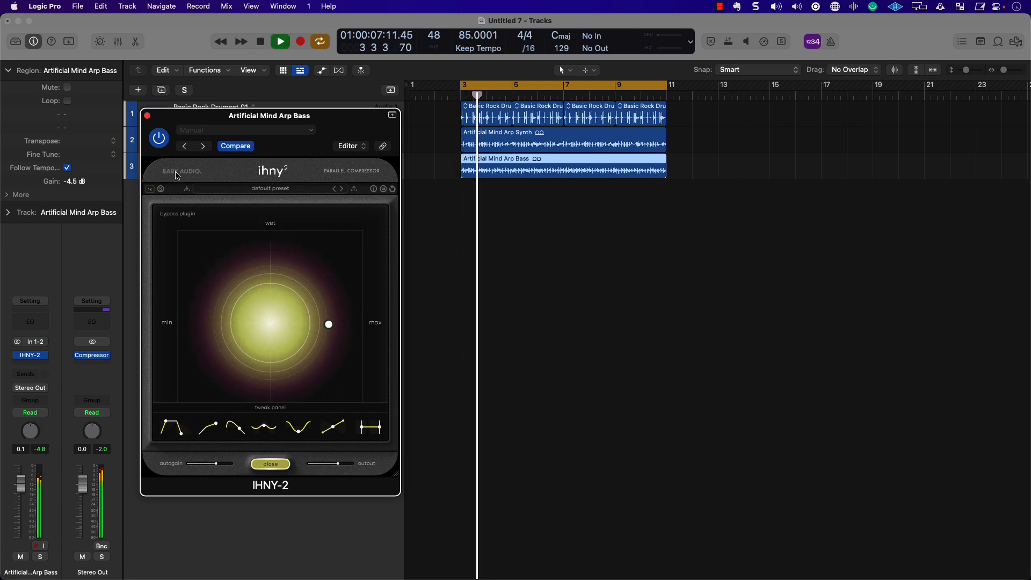
# - Solo the bass during playback, toggle its IHNY-2 bypass twice to compare, and stop with the plugin active
pyautogui.moveTo(166, 128); pyautogui.dragTo(295, 137)
pyautogui.press('s')
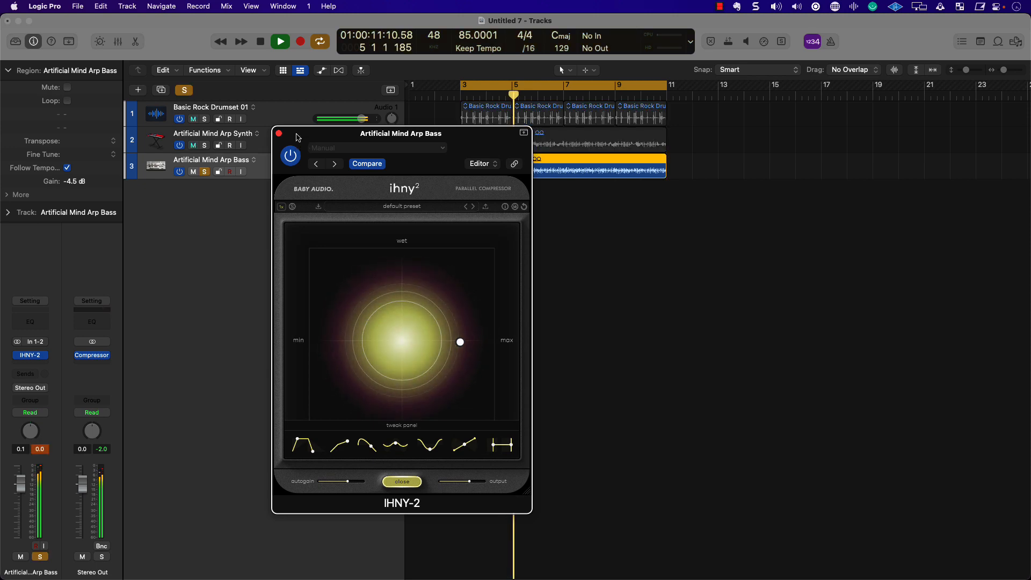
pyautogui.click(318, 194)
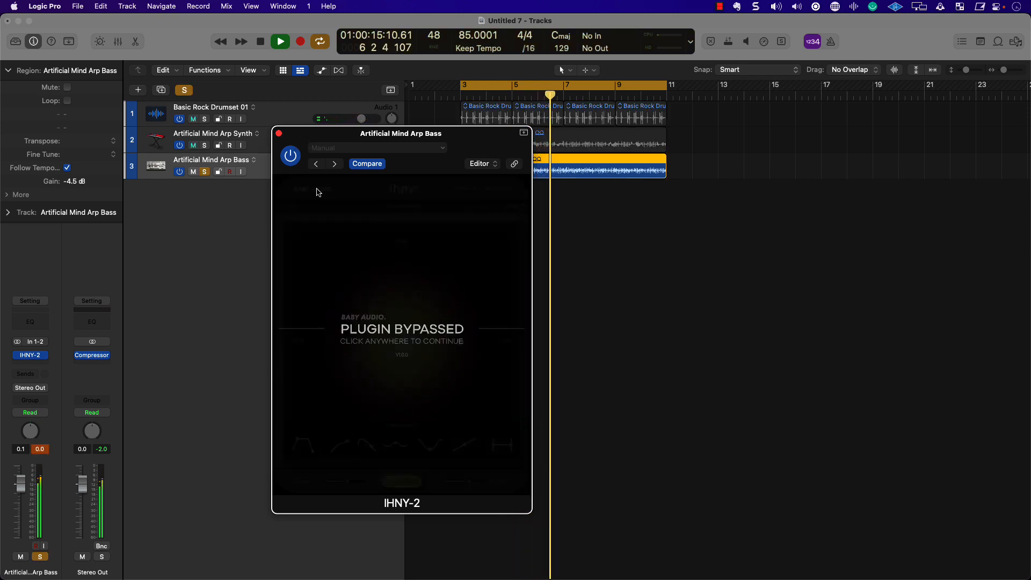
pyautogui.click(318, 192)
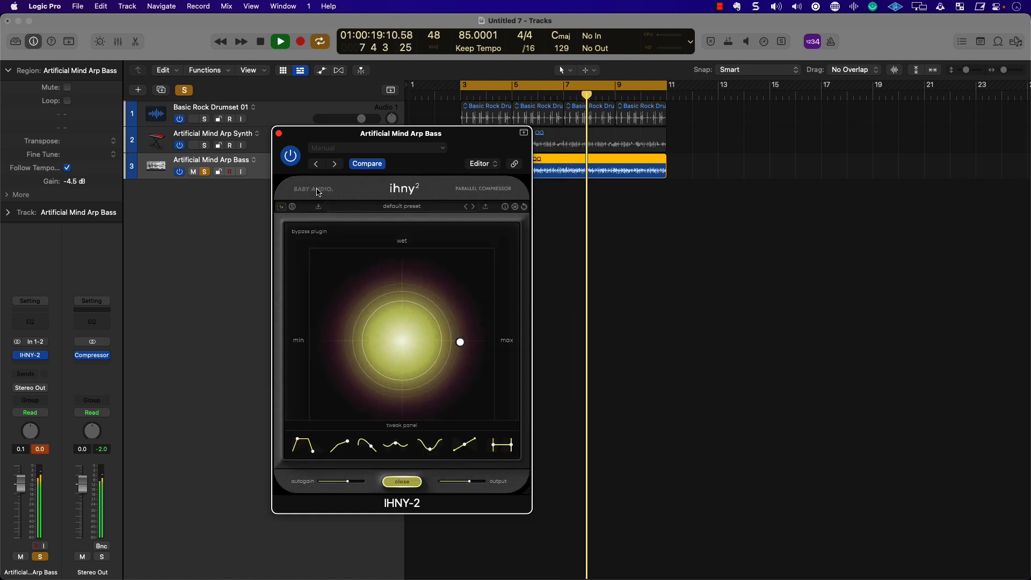
pyautogui.click(318, 192)
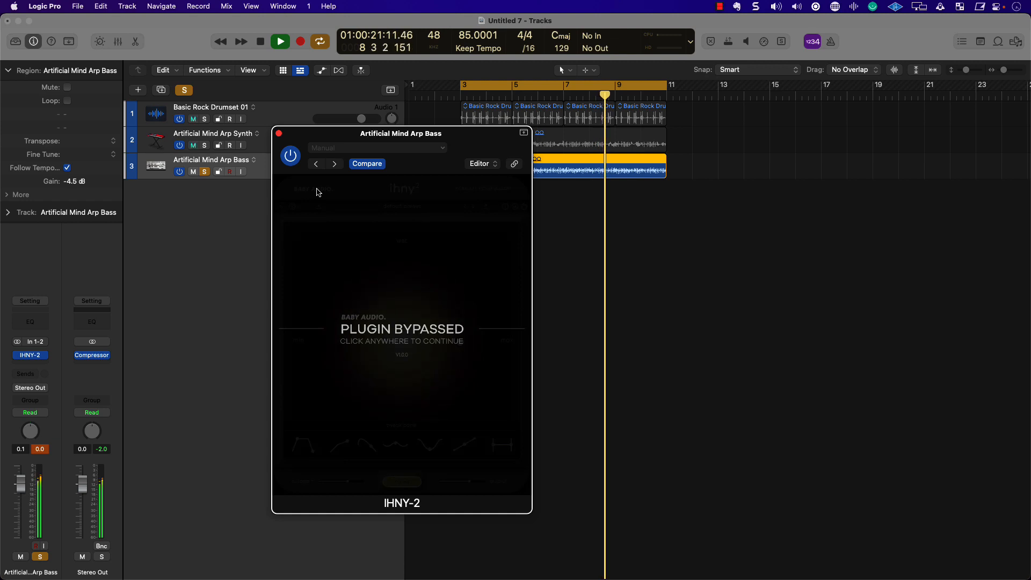
pyautogui.click(318, 192)
pyautogui.press('space')
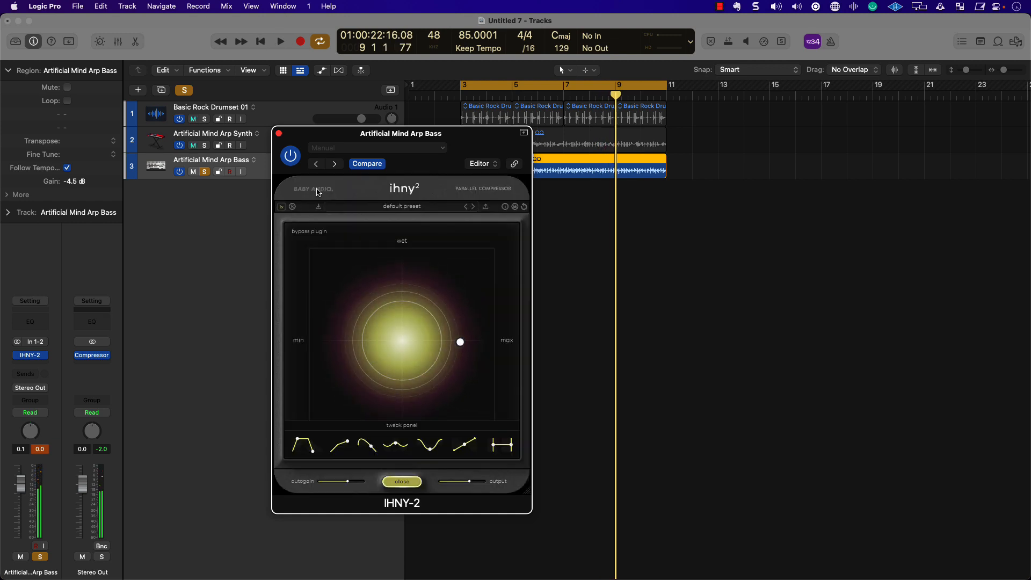
# - Close the bass compressor, unsolo the bass, and show the mixer with all regions and tracks selected
pyautogui.click(278, 133)
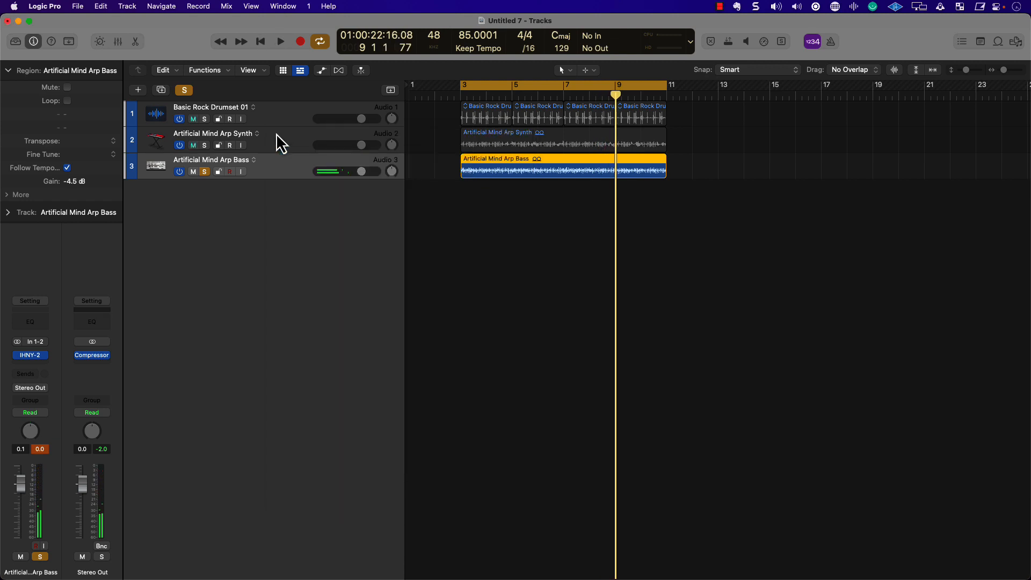
pyautogui.click(204, 171)
pyautogui.press('super+a')
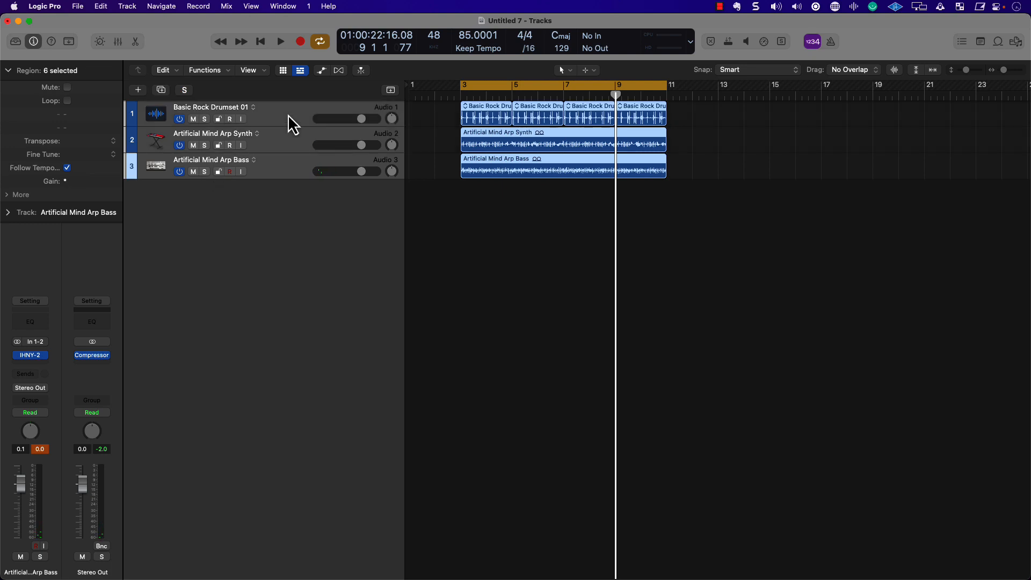
pyautogui.press('x')
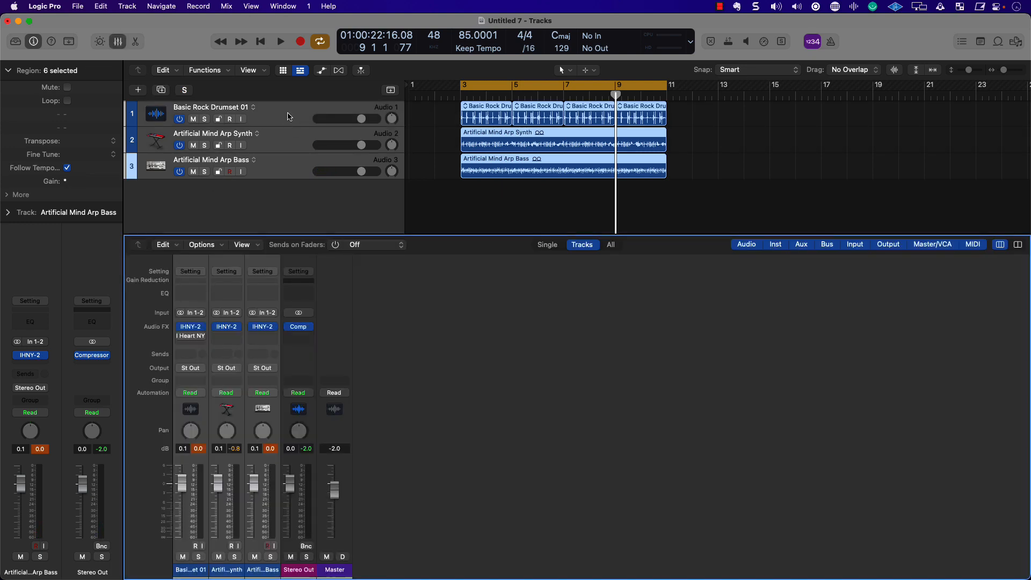
# - Compare the mix with IHNY-2 disabled and enabled on all three selected tracks at once, playing each version
pyautogui.click(253, 328)
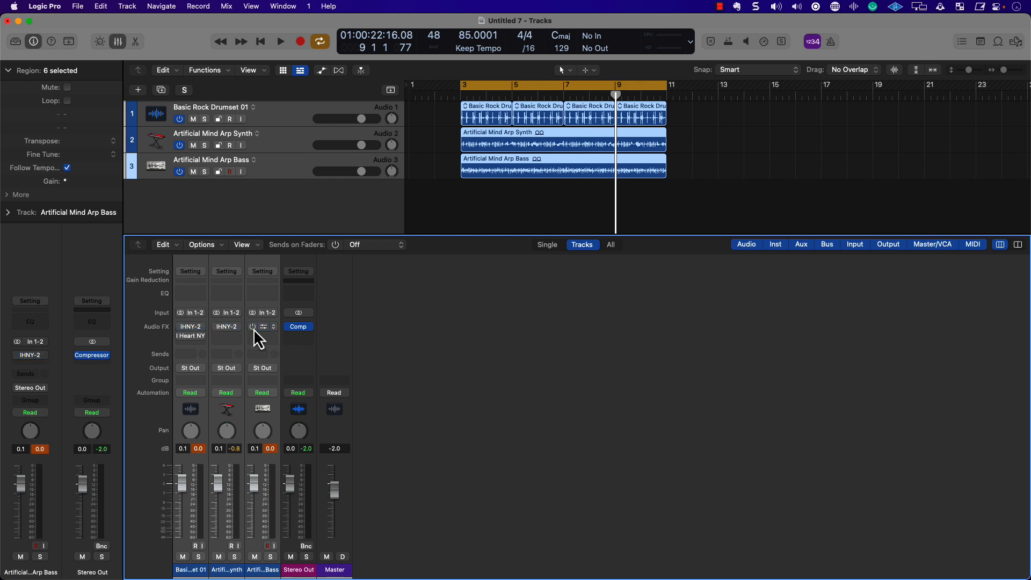
pyautogui.press('space')
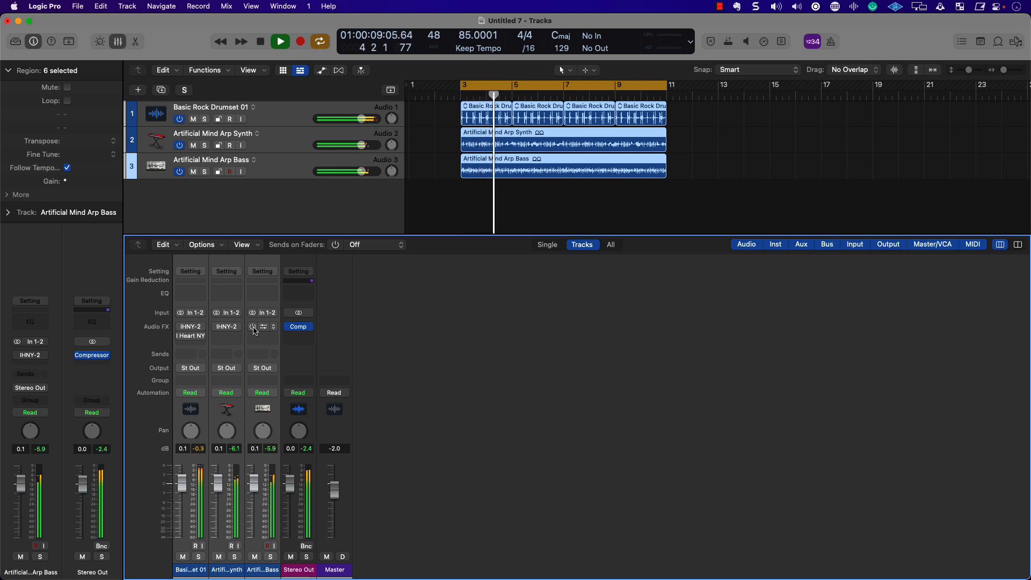
pyautogui.press('space')
pyautogui.click(253, 328)
pyautogui.press('space')
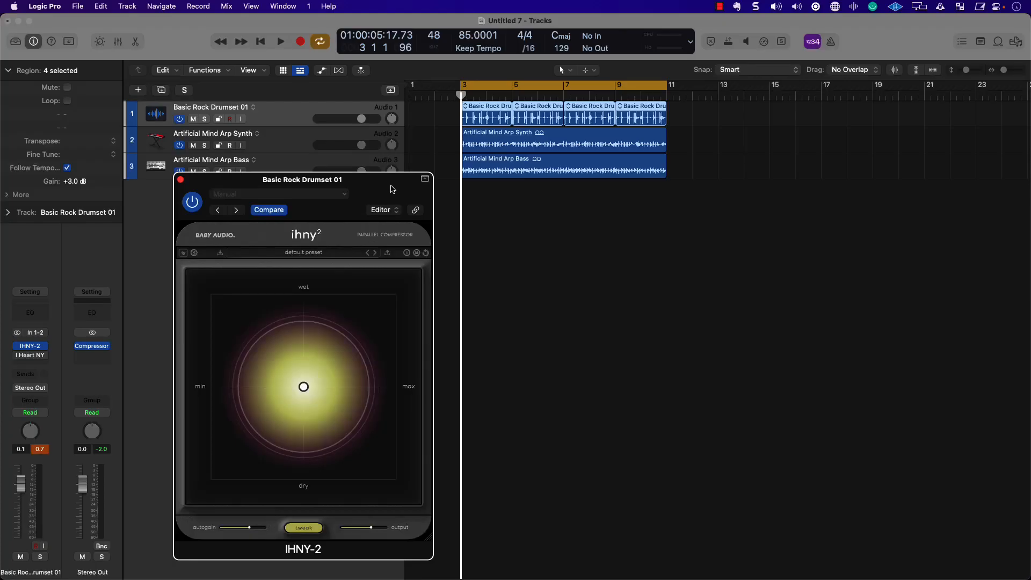
# - Play the mix and move the drum track's IHNY-2 puck to 52% wet and 84% amount
pyautogui.press('space')
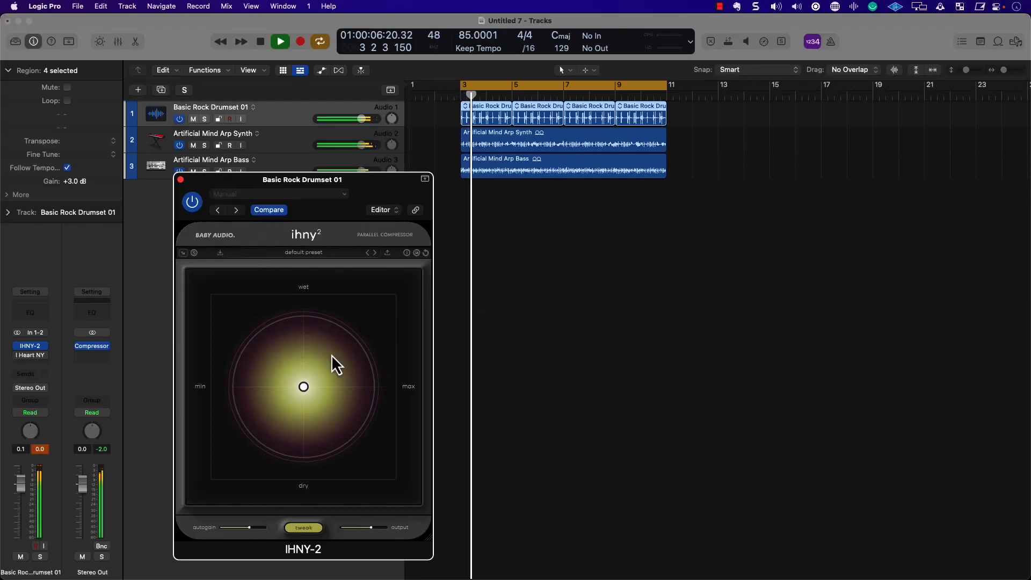
pyautogui.moveTo(302, 377); pyautogui.dragTo(363, 383)
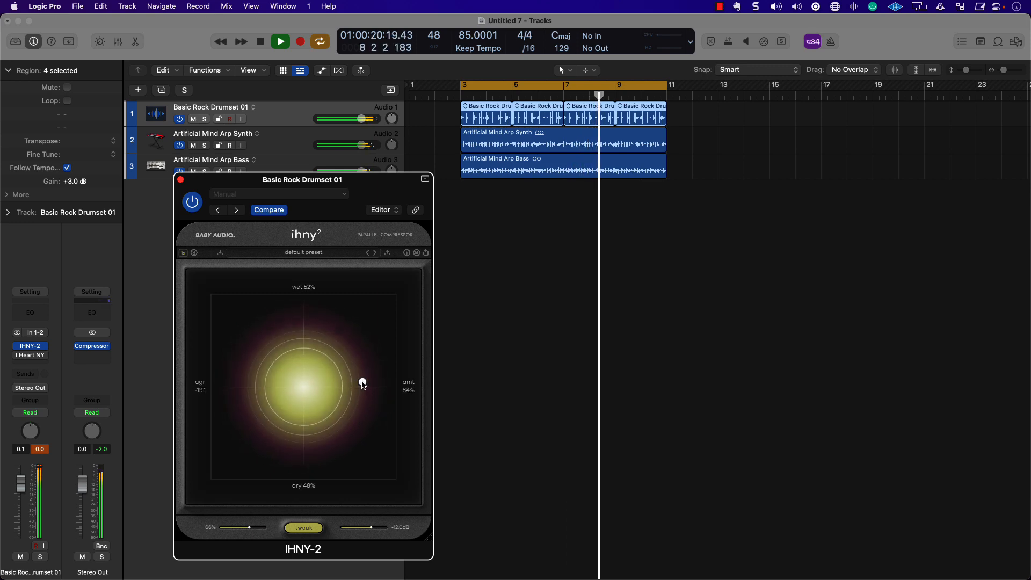